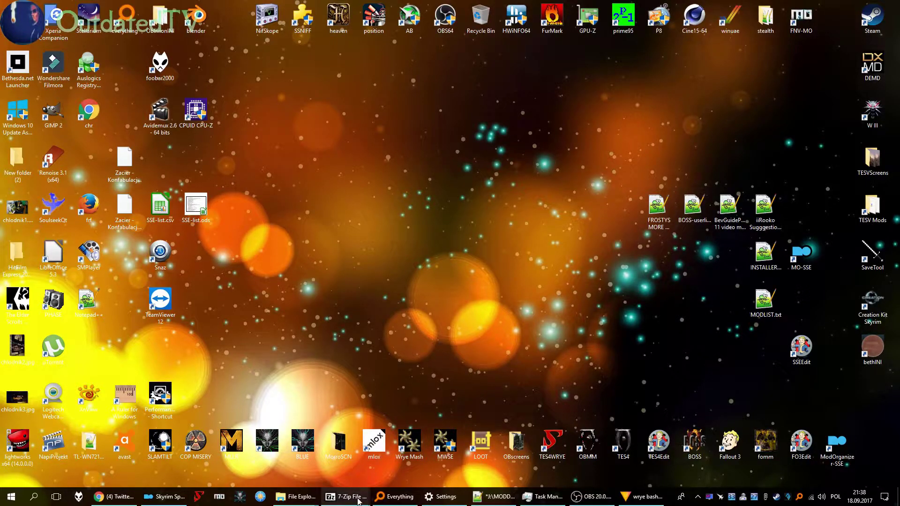
Open a second File Explorer window and copy the Skyrim Special Edition folder from steamapps\common to the clipboard.
left_click(297, 501)
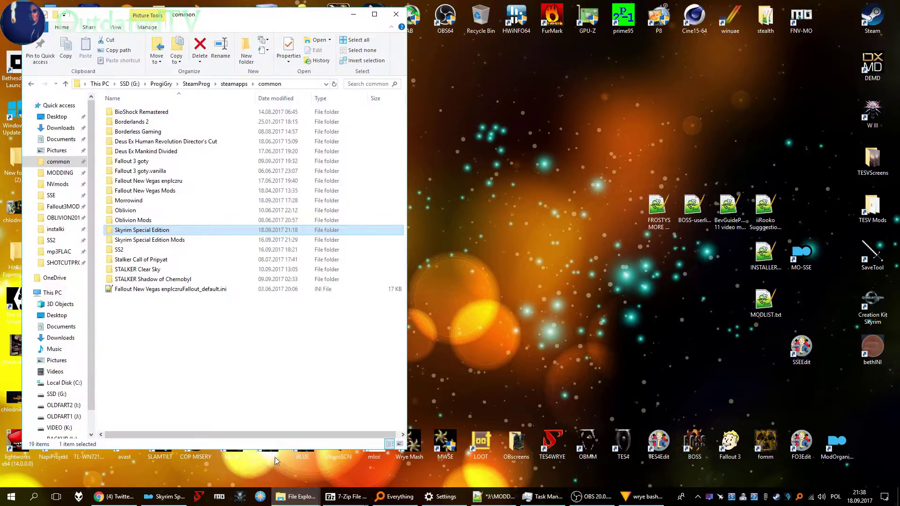
left_click(316, 472)
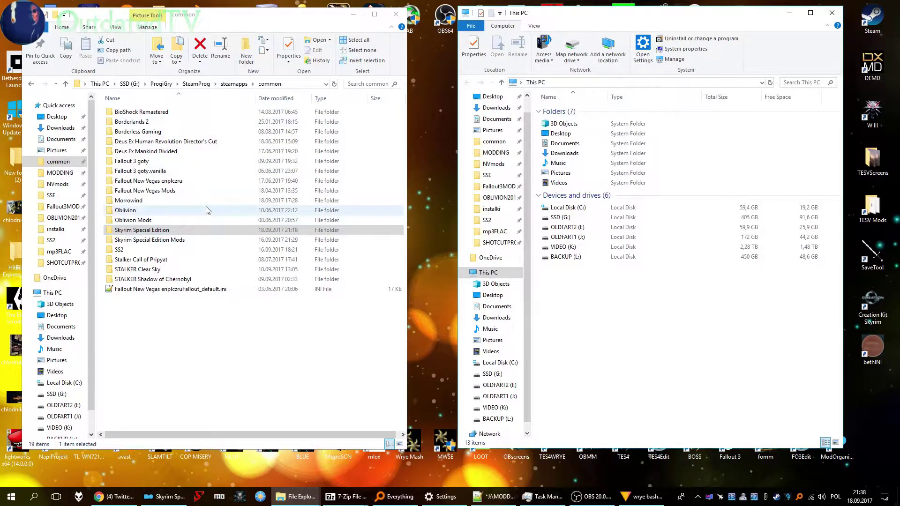
left_click(130, 233)
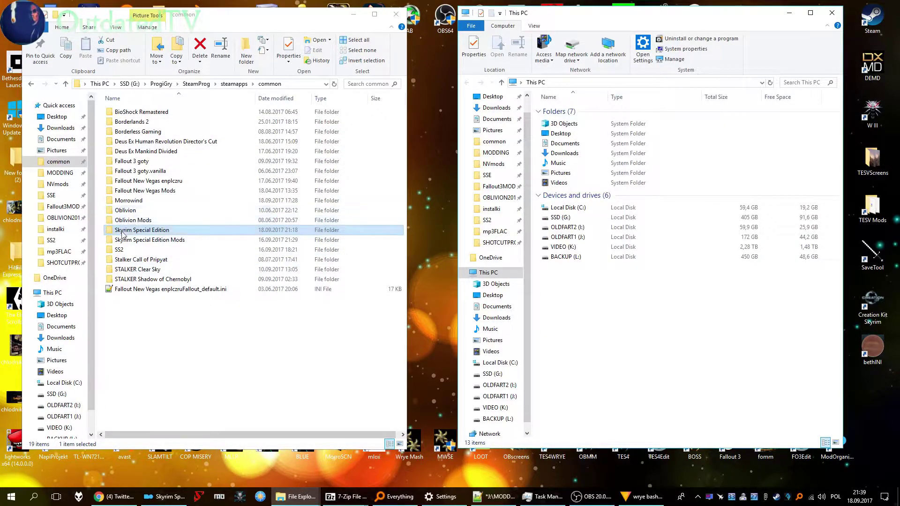
right_click(156, 231)
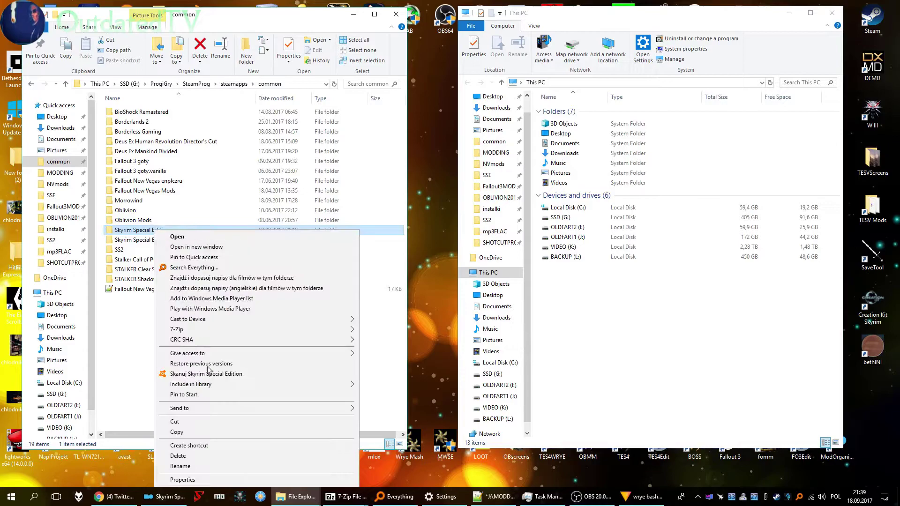
left_click(210, 423)
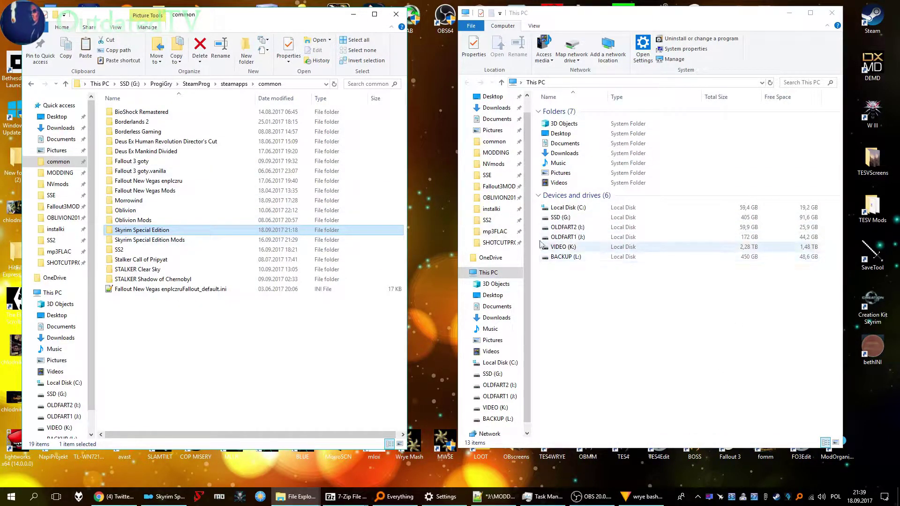
In the second window, browse to the common folder inside GAMESBACK\steam\Skyrim Special Edition MODDED Sep 2017 on BACKUP (L:).
double_click(580, 261)
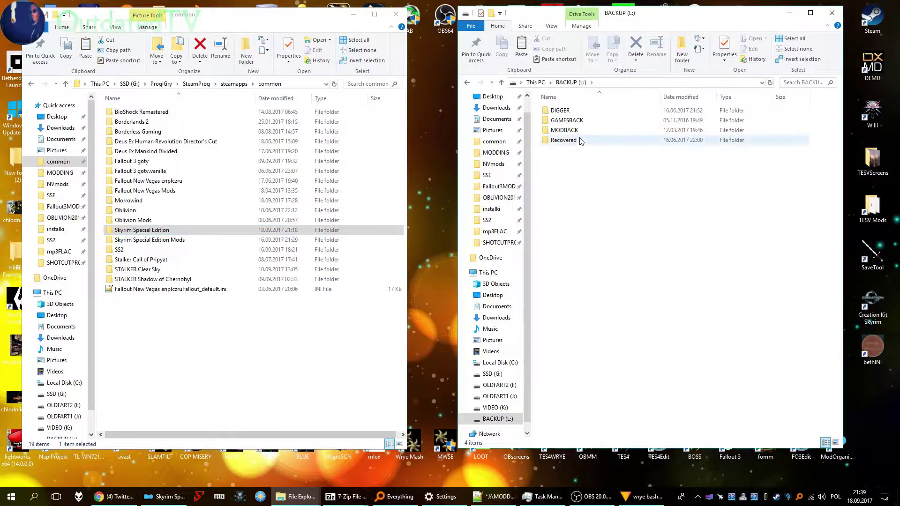
double_click(571, 120)
double_click(566, 121)
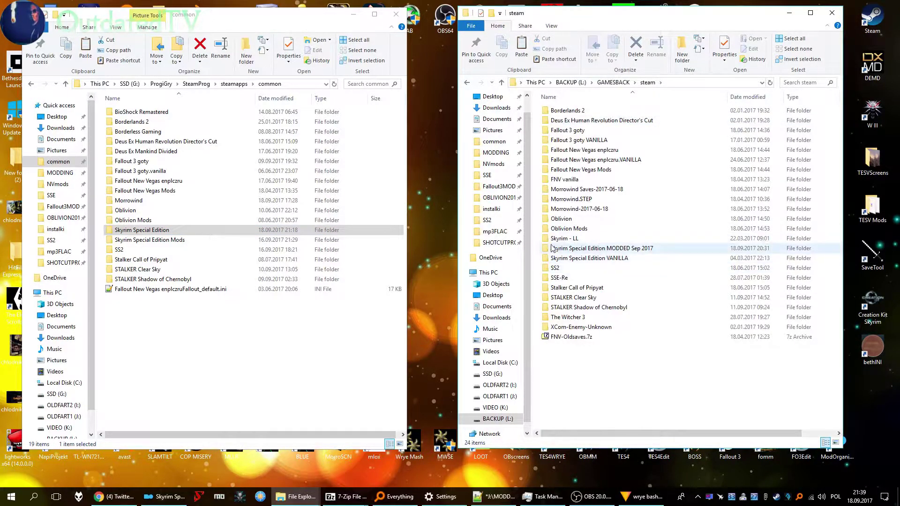
mouse_move(553, 249)
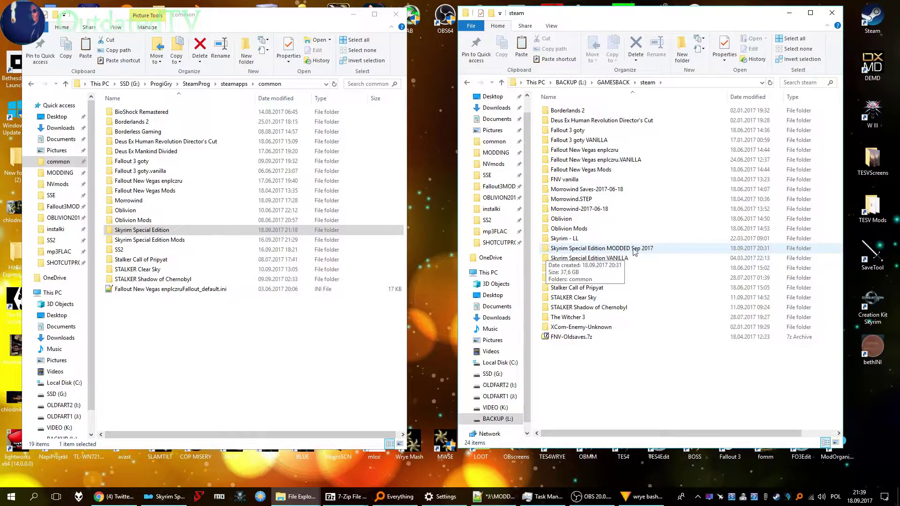
double_click(648, 250)
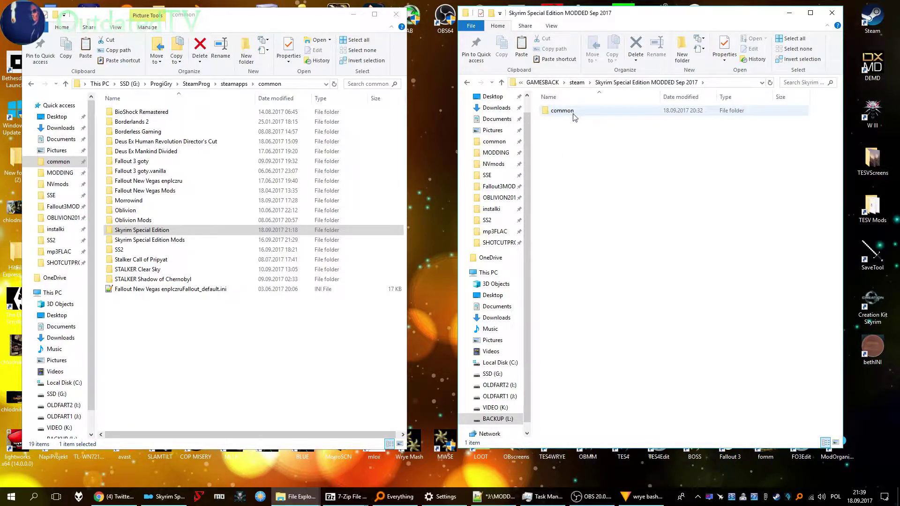
double_click(563, 112)
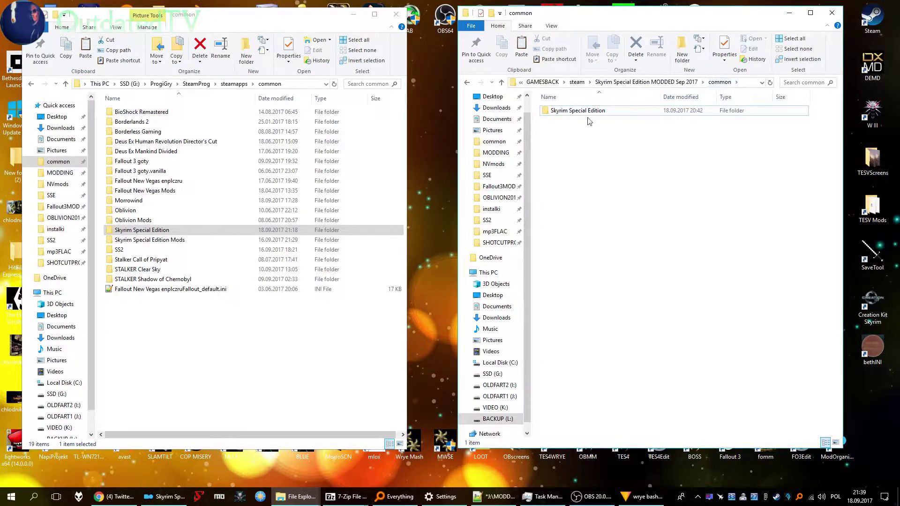
right_click(592, 176)
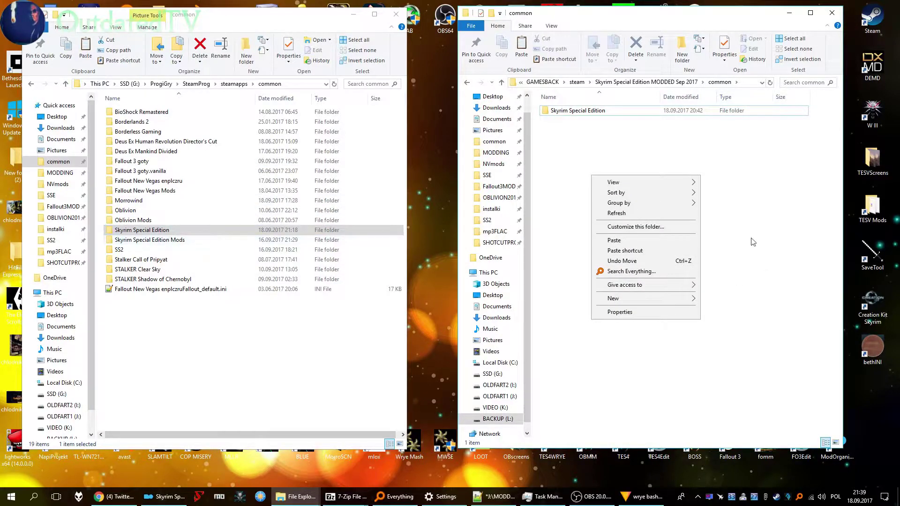
left_click(606, 137)
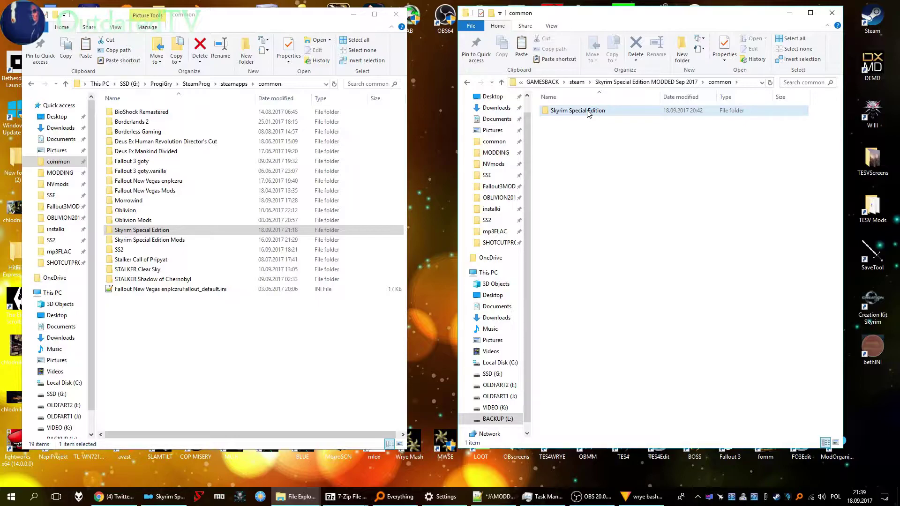
Look through the contents of the installed Skyrim Special Edition folder and return to its parent folder.
left_click(140, 232)
double_click(139, 232)
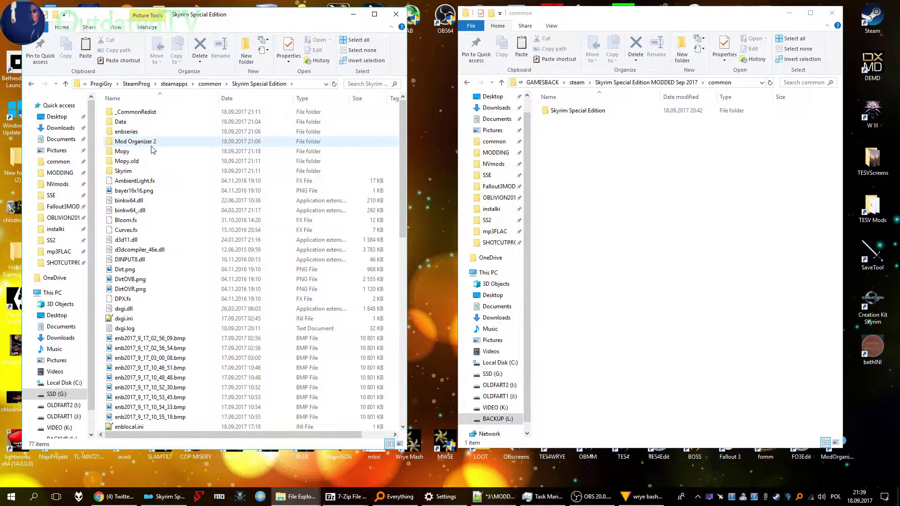
mouse_move(152, 149)
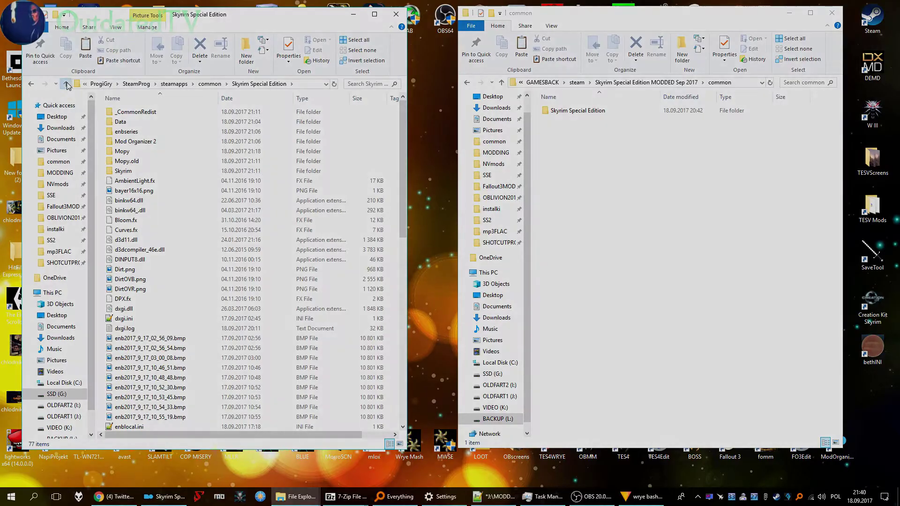
left_click(67, 85)
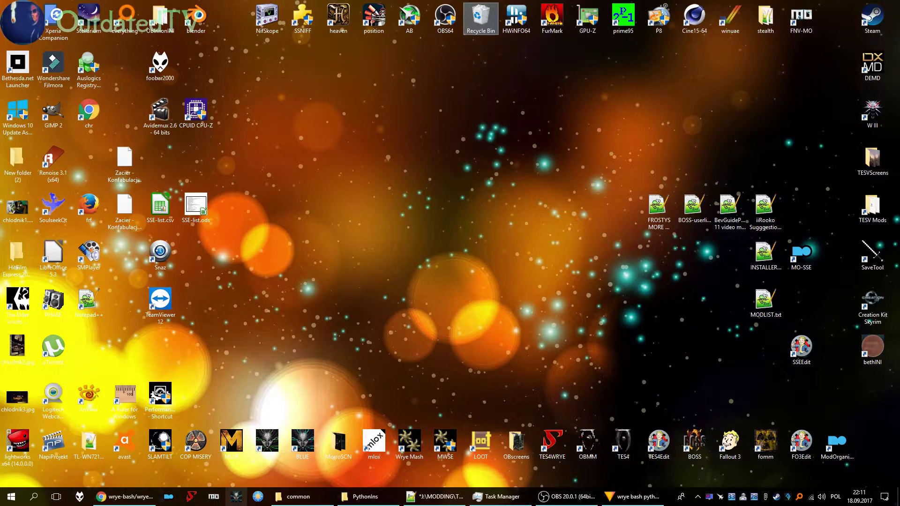
Switch to Chrome and read the Wrye Bash GitHub readme down to the installation requirements for the dev code.
left_click(133, 500)
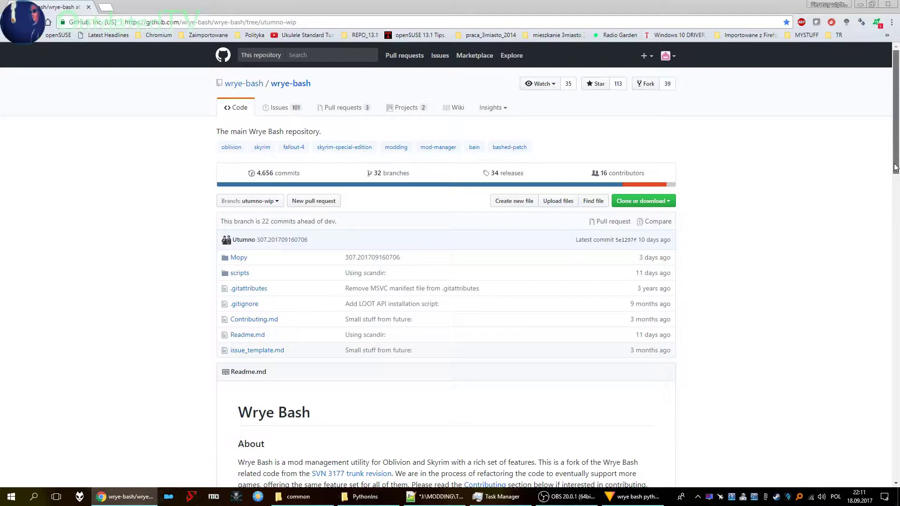
left_click_drag(896, 170, 896, 175)
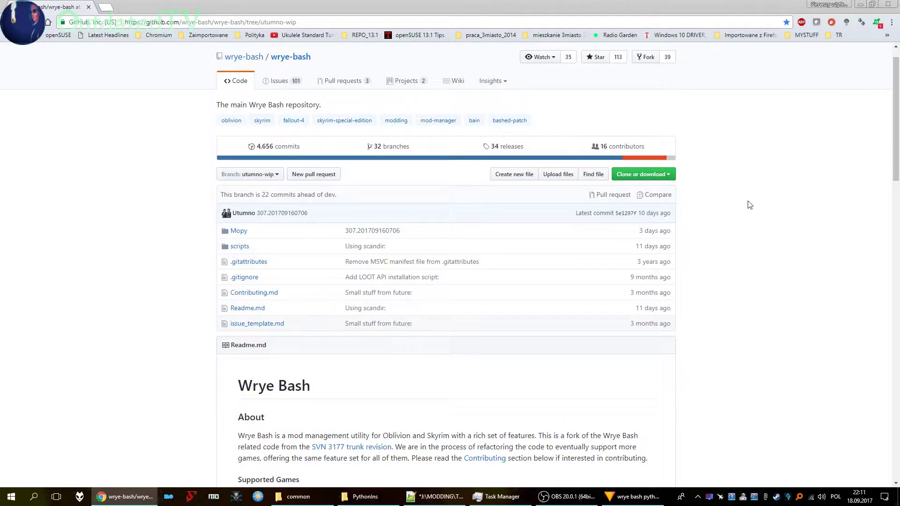
mouse_move(896, 149)
left_mouse_down()
mouse_move(896, 205)
mouse_move(897, 146)
left_mouse_up()
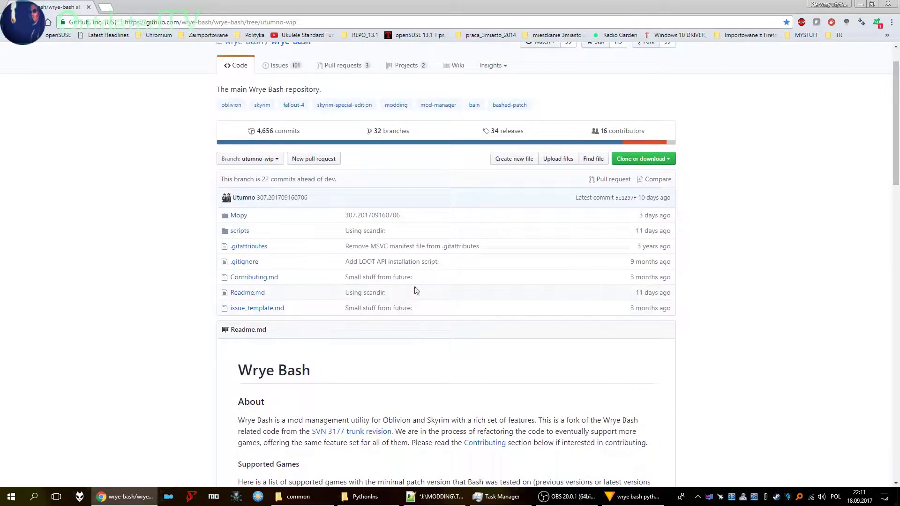
left_click_drag(899, 185, 899, 243)
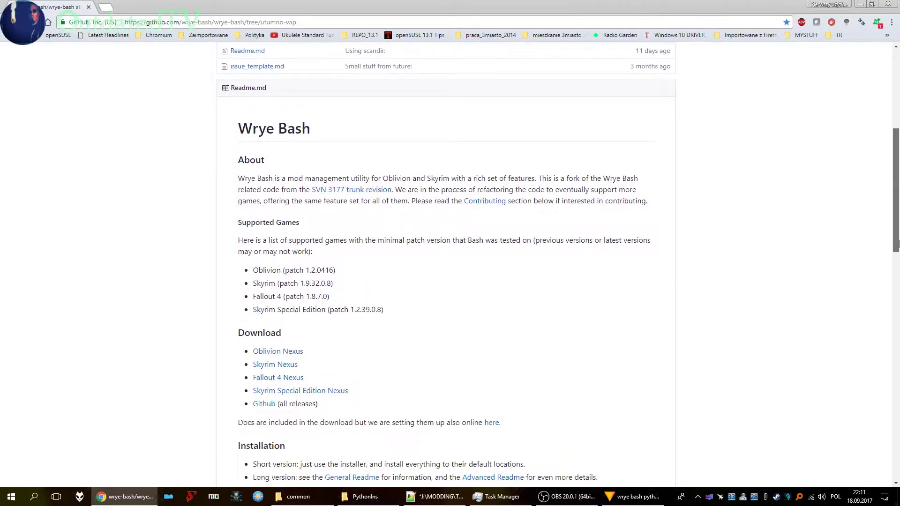
left_click_drag(898, 243, 899, 281)
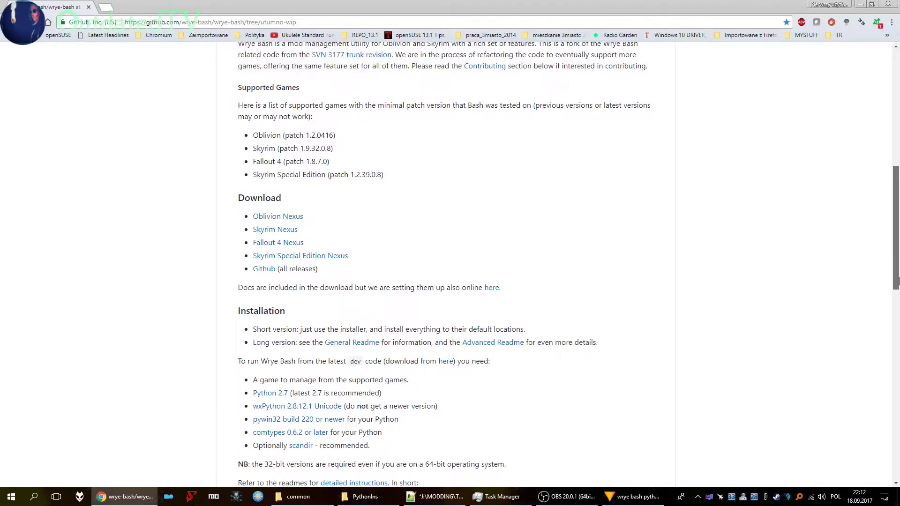
left_click_drag(899, 282, 898, 348)
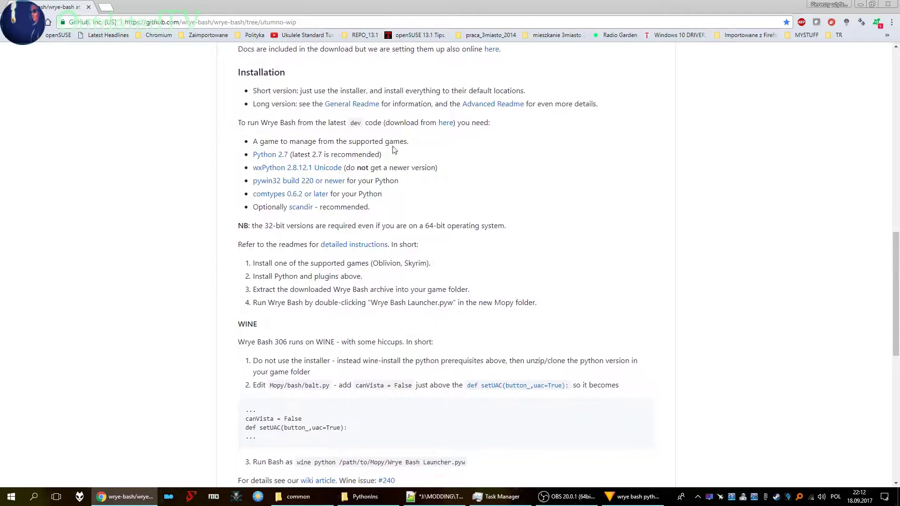
Follow the readme's Python 2.7 link and download Python 2.7.14 for Windows from python.org.
left_click(273, 158)
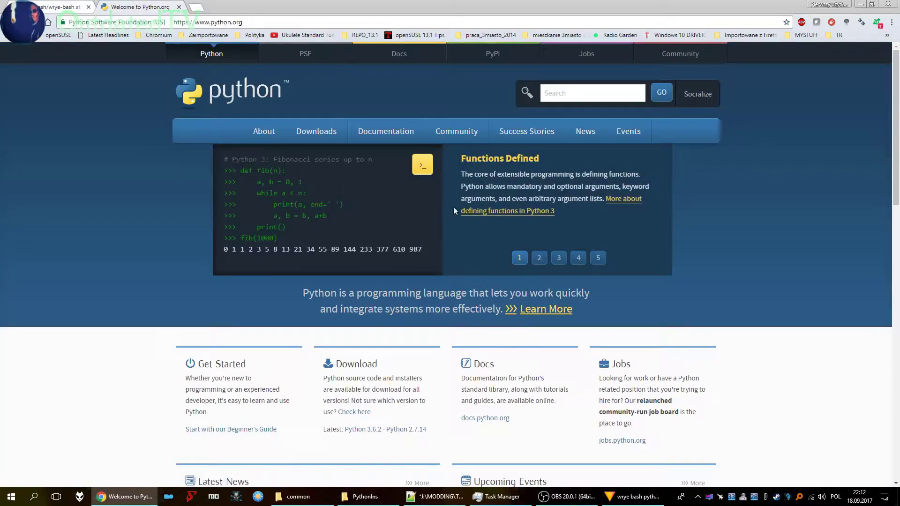
mouse_move(318, 135)
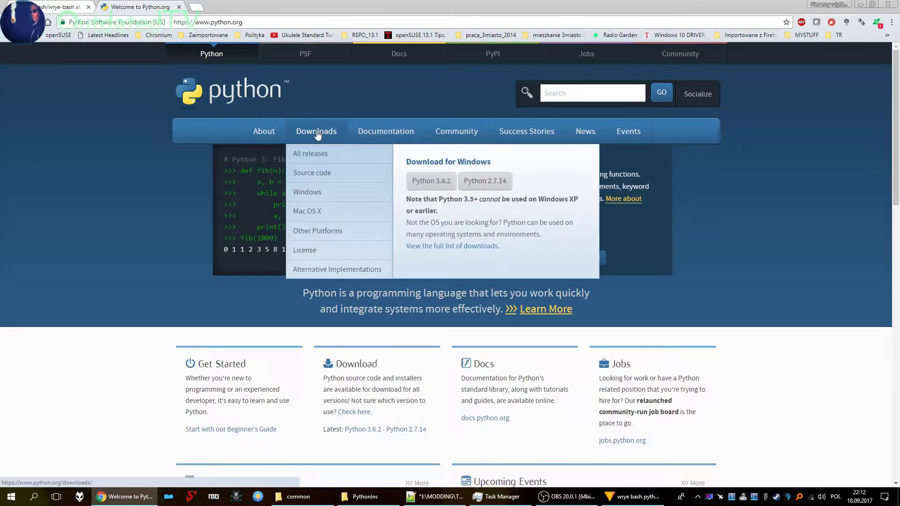
left_click(500, 187)
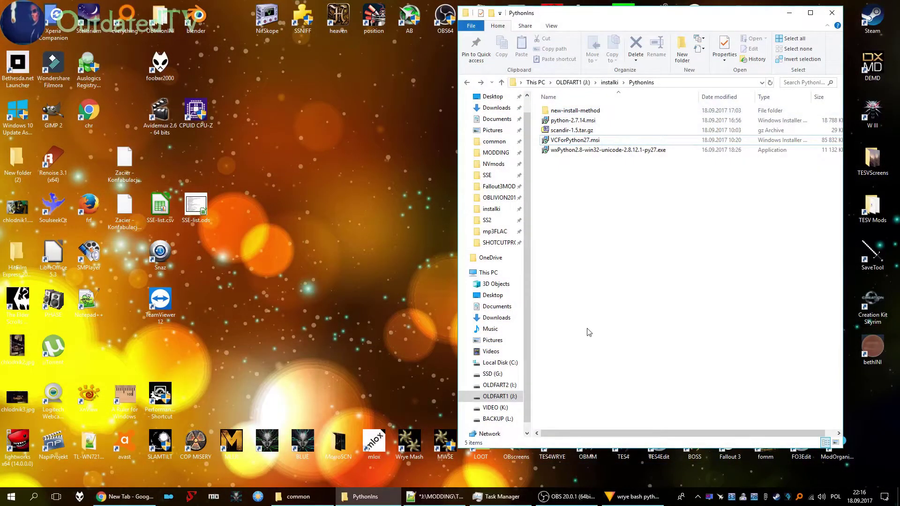
Run python-2.7.14.msi from the PythonIns folder, choosing installation for all users and the destination C:\Python27\.
double_click(573, 121)
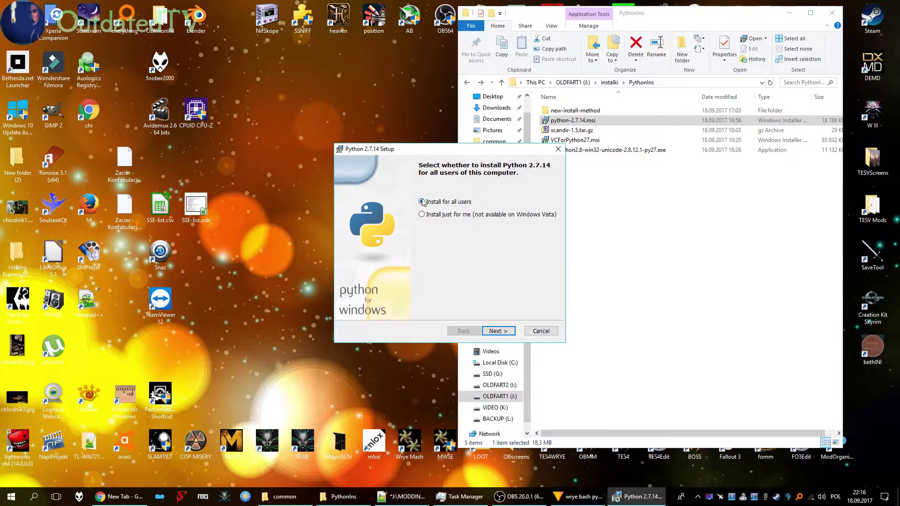
left_click(498, 335)
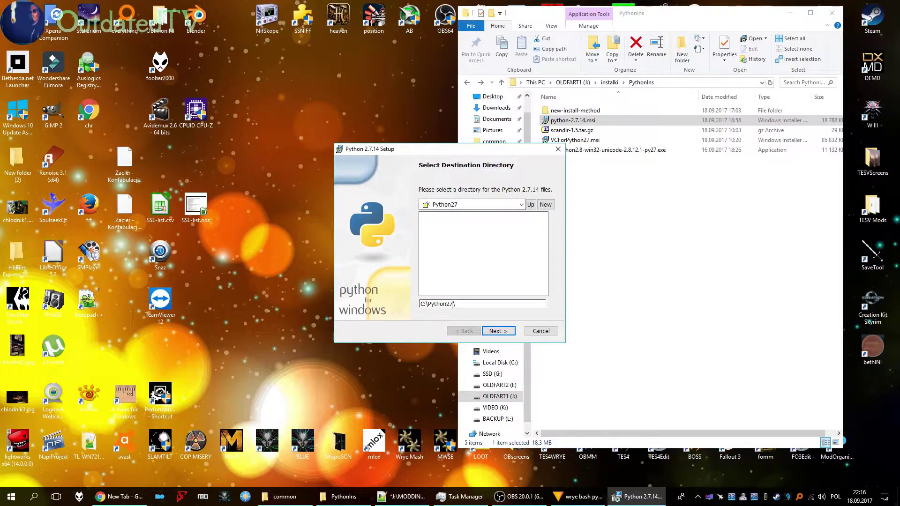
left_click(497, 333)
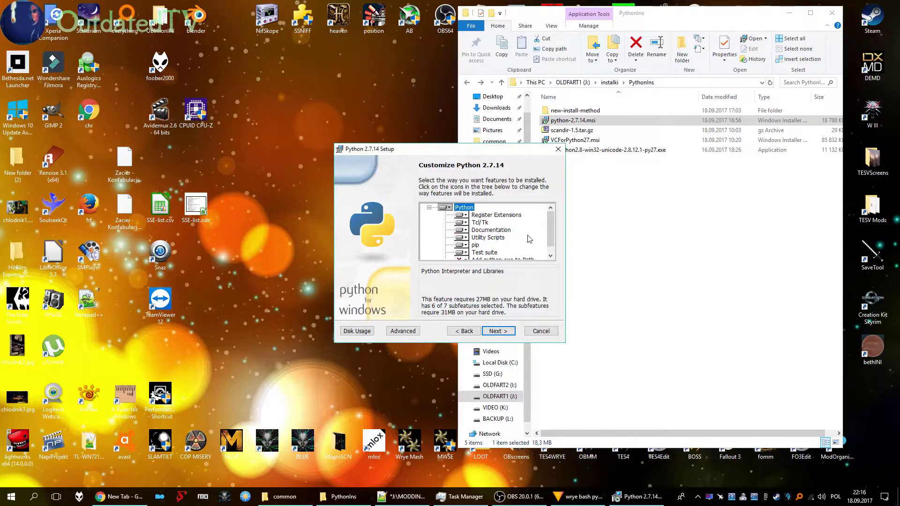
Set the Add python.exe to Path feature to be installed on the local hard drive and continue the Python setup.
scroll(530, 239, "down", 1)
left_click(464, 253)
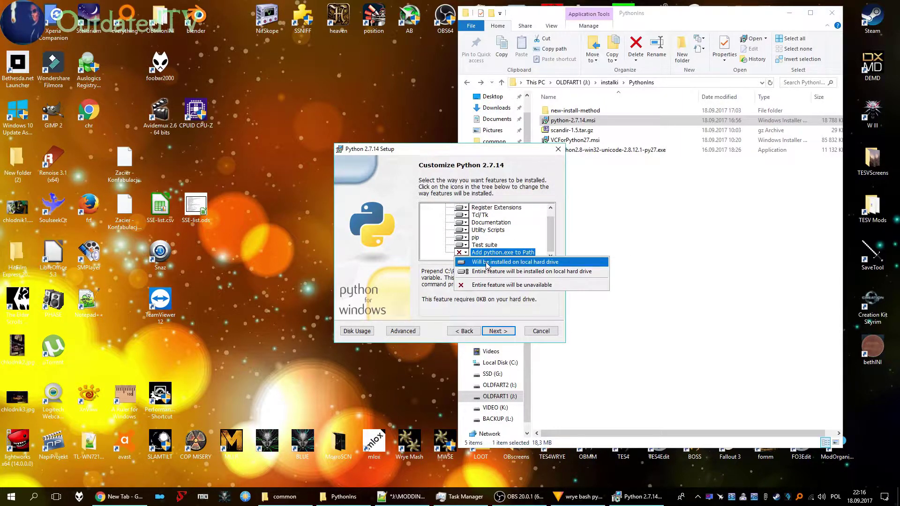
left_click(488, 263)
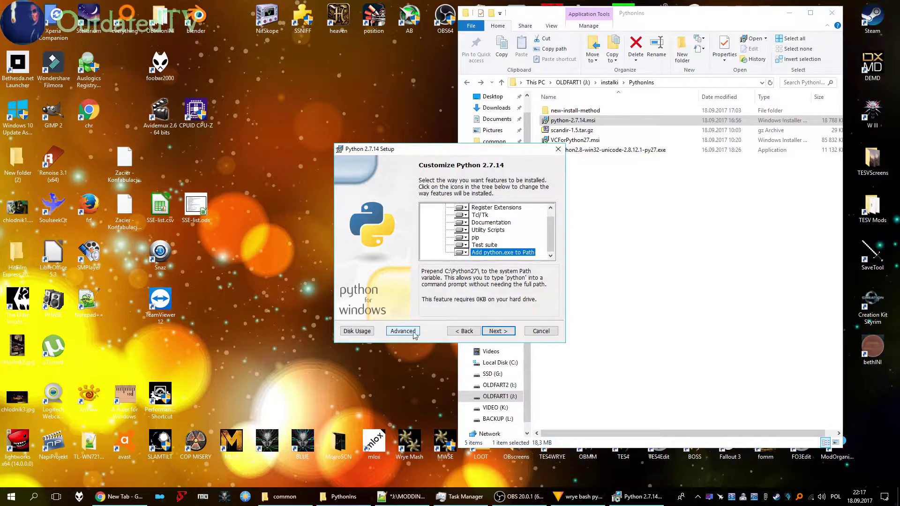
left_click(502, 332)
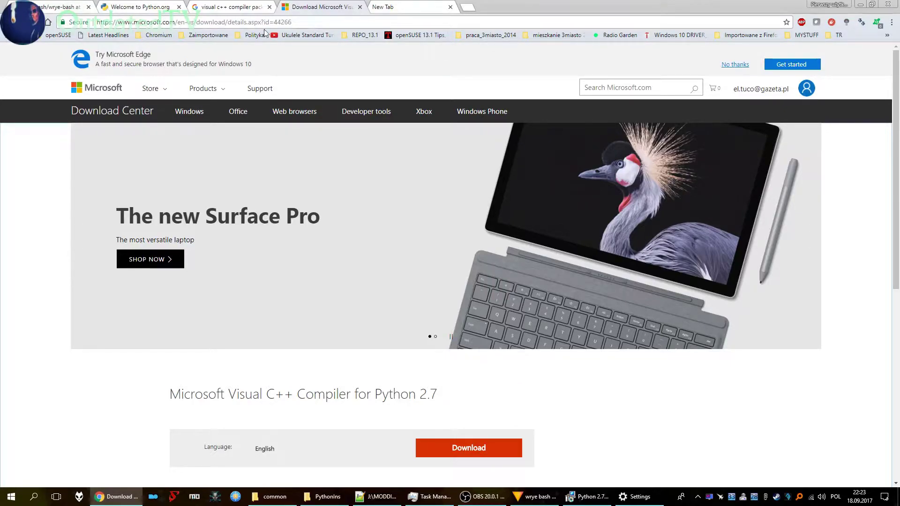
Review the Microsoft download page for the Visual C++ Compiler for Python 2.7.
scroll(483, 398, "down", 2)
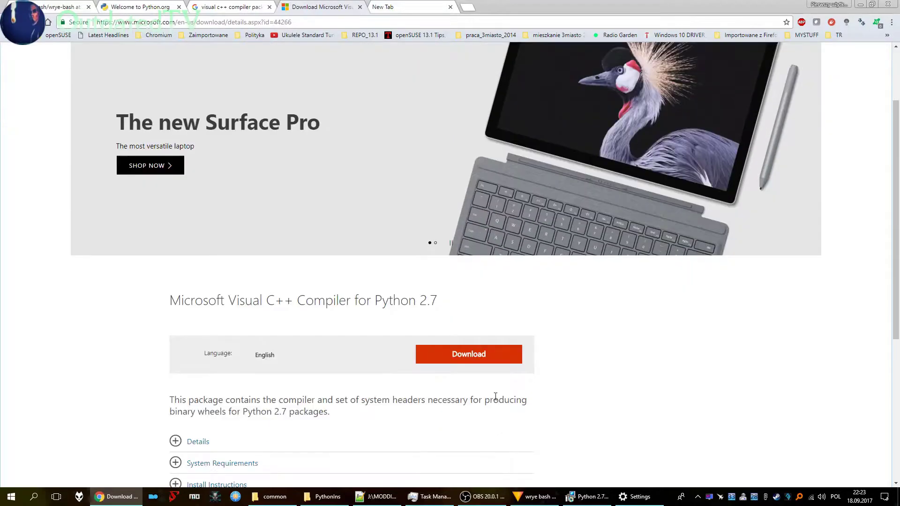
scroll(614, 417, "down", 3)
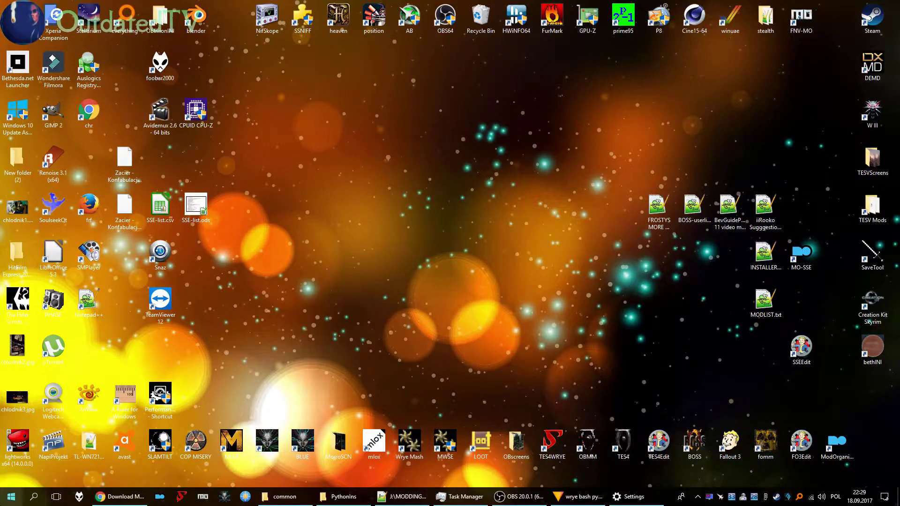
Search Windows for CMD and open the Command Prompt.
left_click(11, 497)
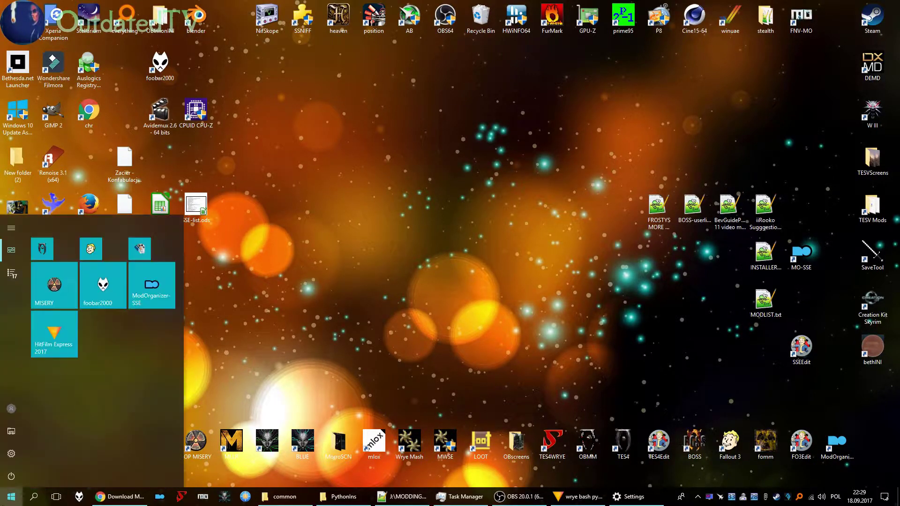
type("CMD")
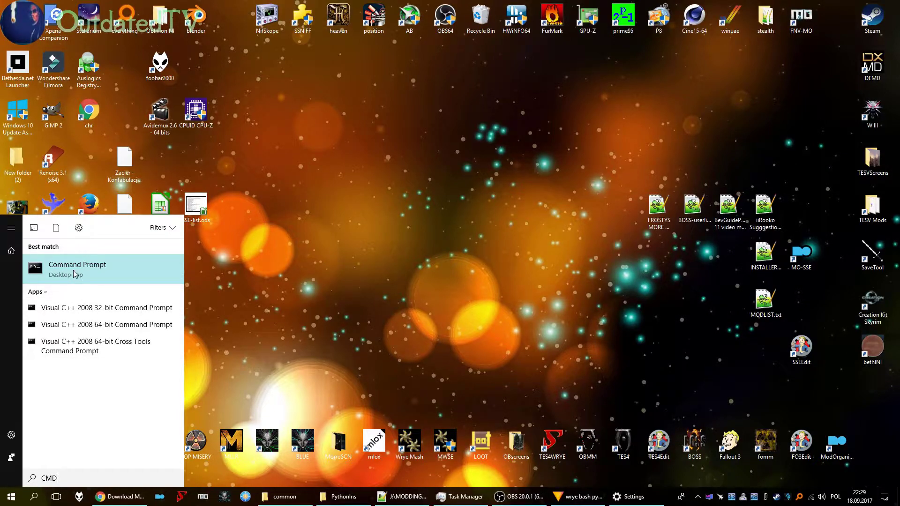
left_click(54, 274)
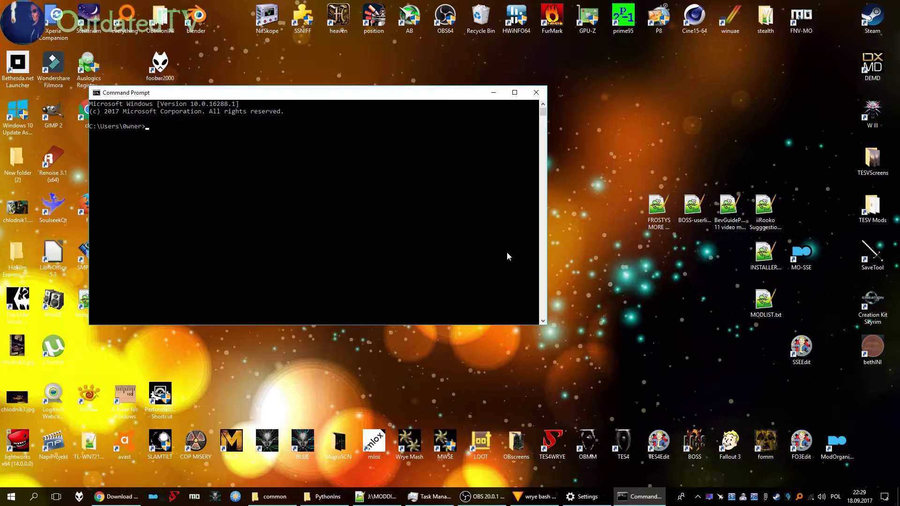
Install the comtypes package by running pip install comtypes.
key("BackSpace")
key("BackSpace")
type("ins")
key("Return")
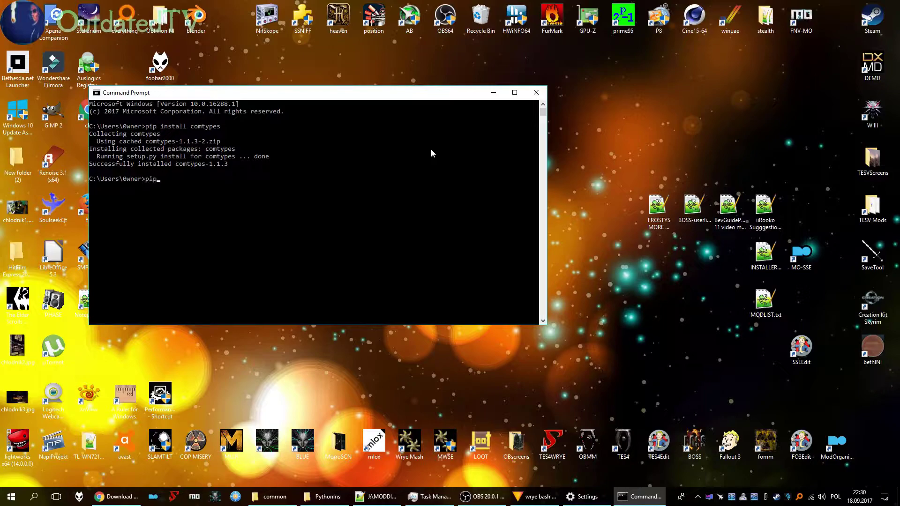
Install the scandir package by running pip install scandir.
type("insta")
type("ll scandir")
key("Return")
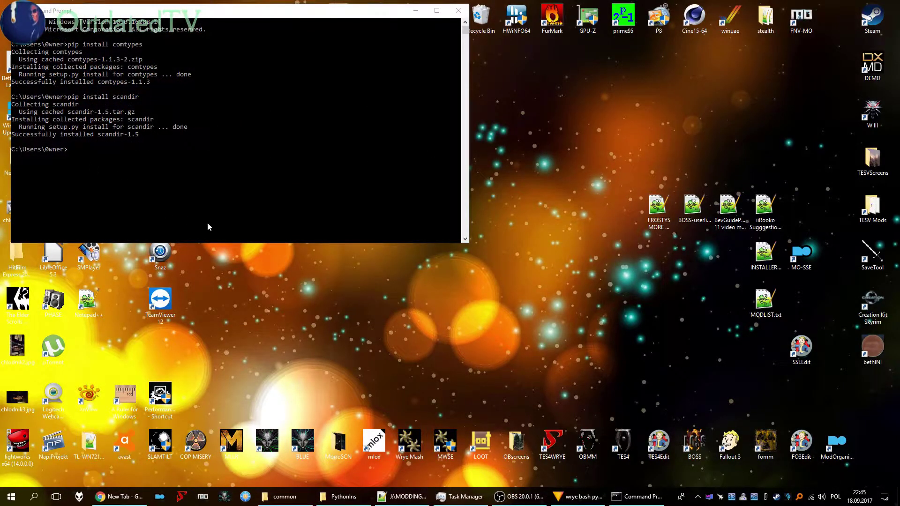
Switch to Chrome, open the bookmarked WHEEL Python Extension Packages for Windows page and go to pywin32 through its index.
left_click(119, 497)
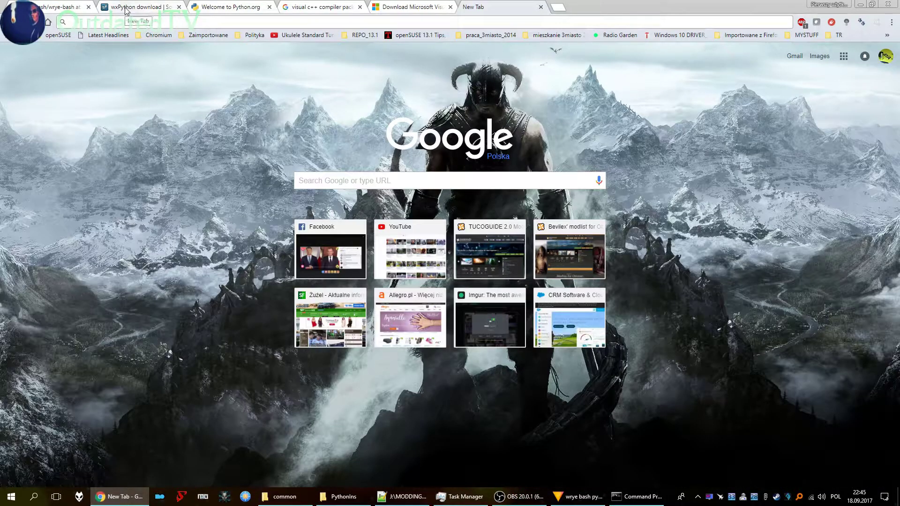
type("WHEE")
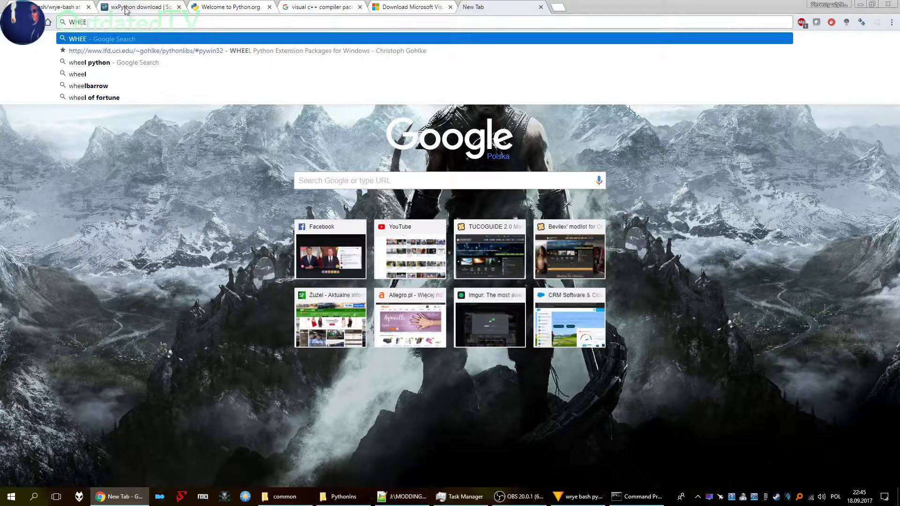
key("Down")
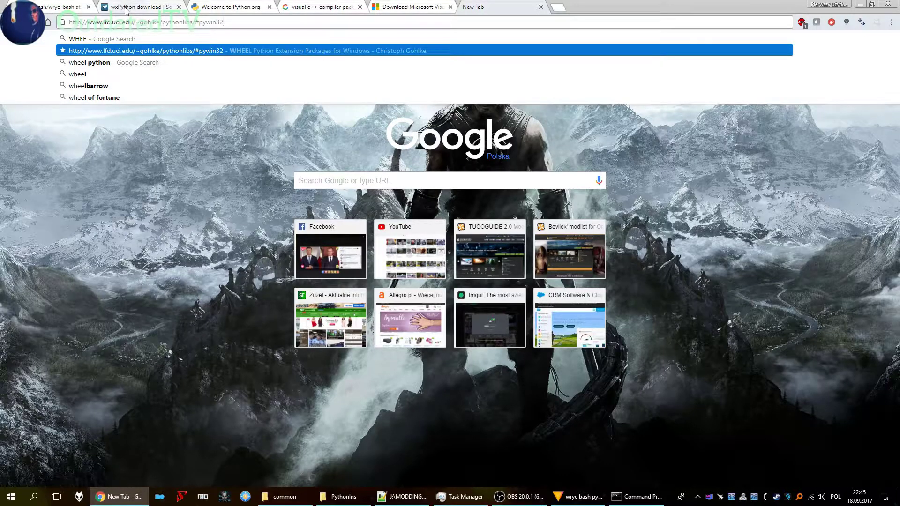
key("Return")
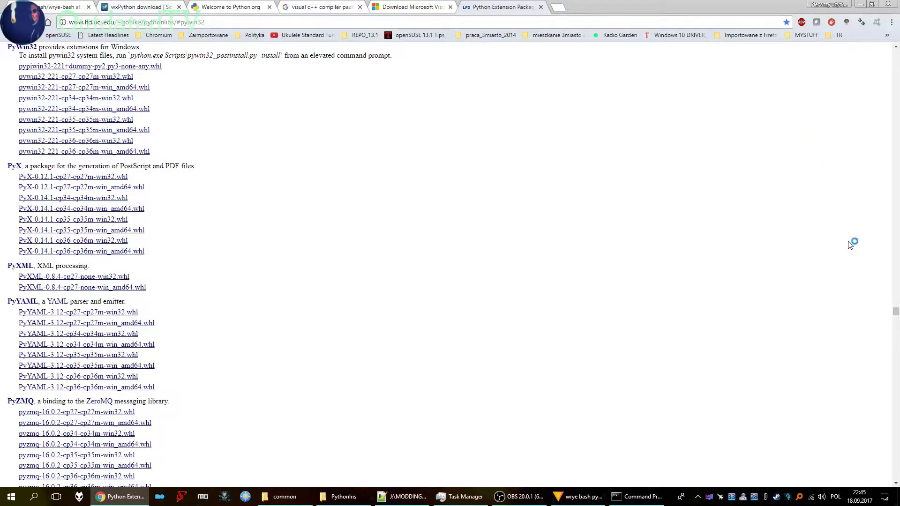
left_click_drag(897, 311, 898, 36)
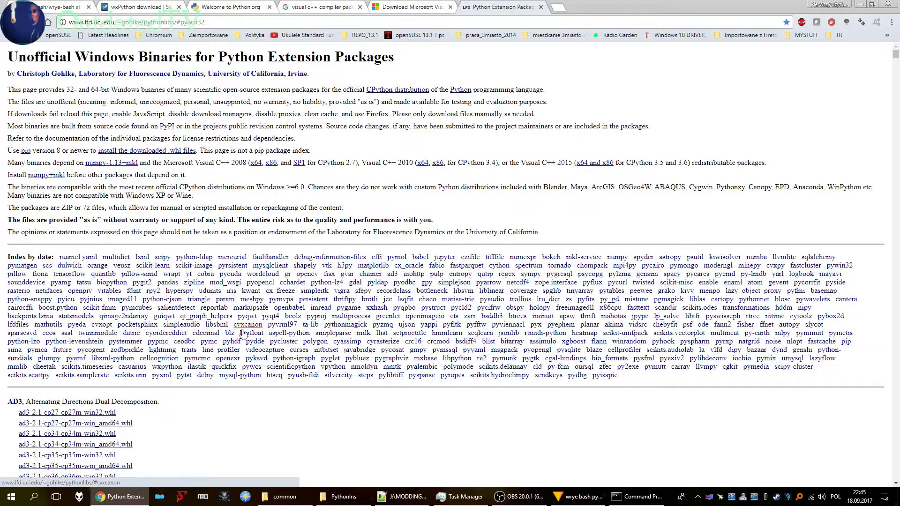
left_click(834, 266)
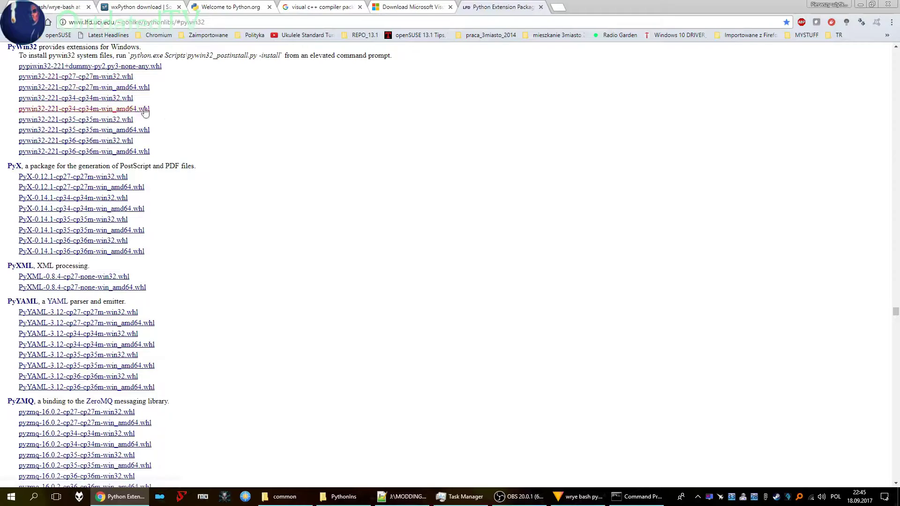
left_click(97, 78)
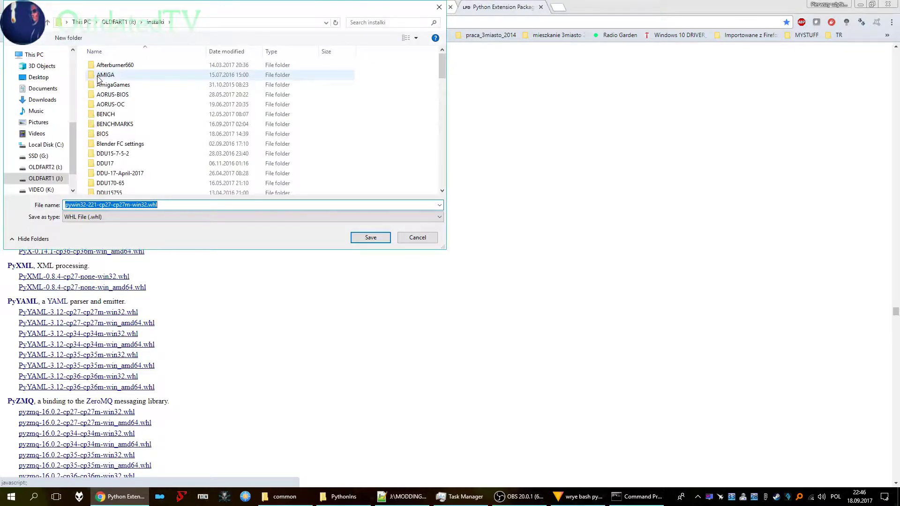
left_click(50, 179)
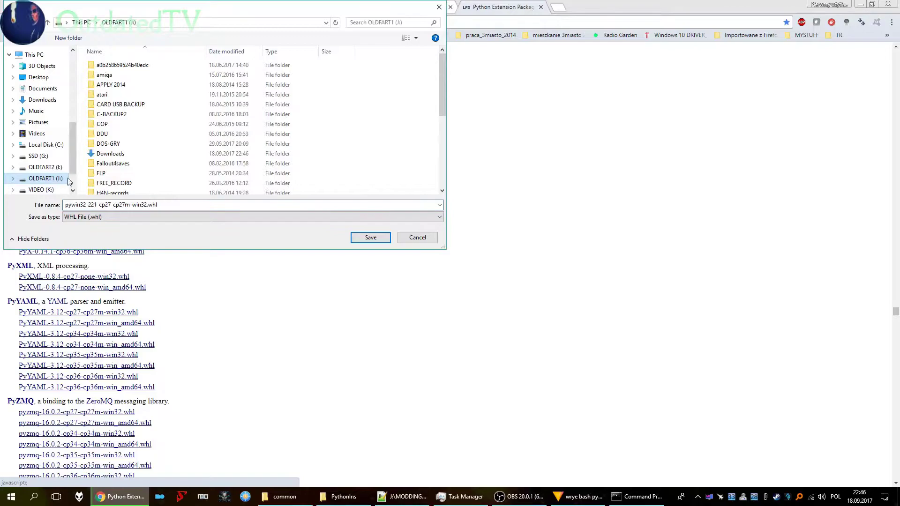
scroll(116, 161, "down", 5)
scroll(116, 160, "up", 5)
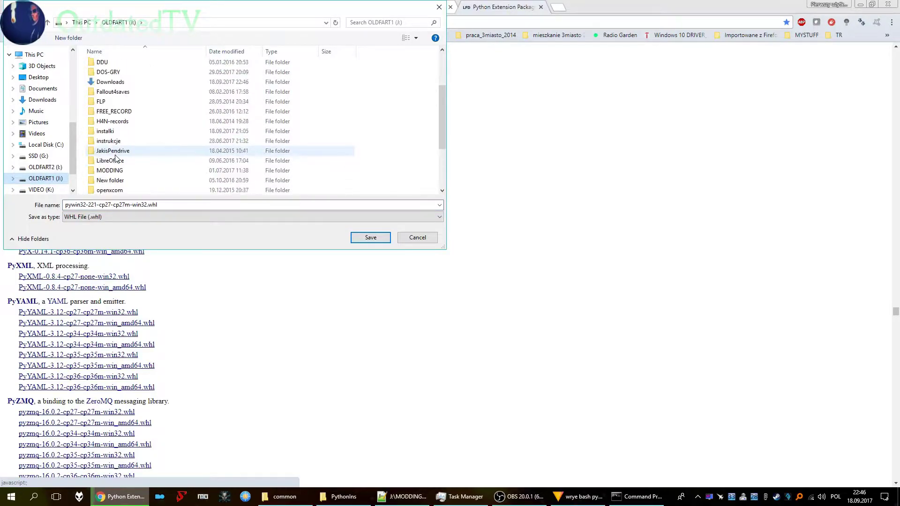
scroll(116, 159, "down", 4)
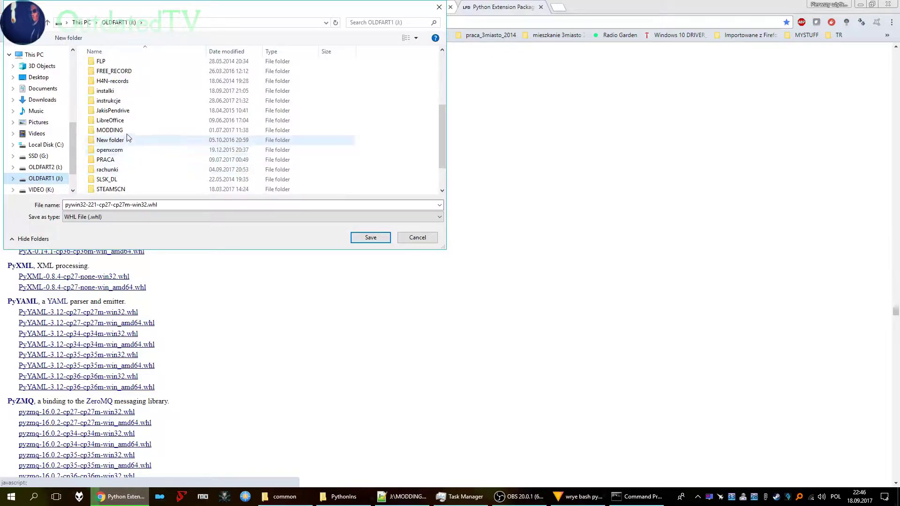
left_click(106, 94)
double_click(107, 94)
scroll(131, 160, "down", 5)
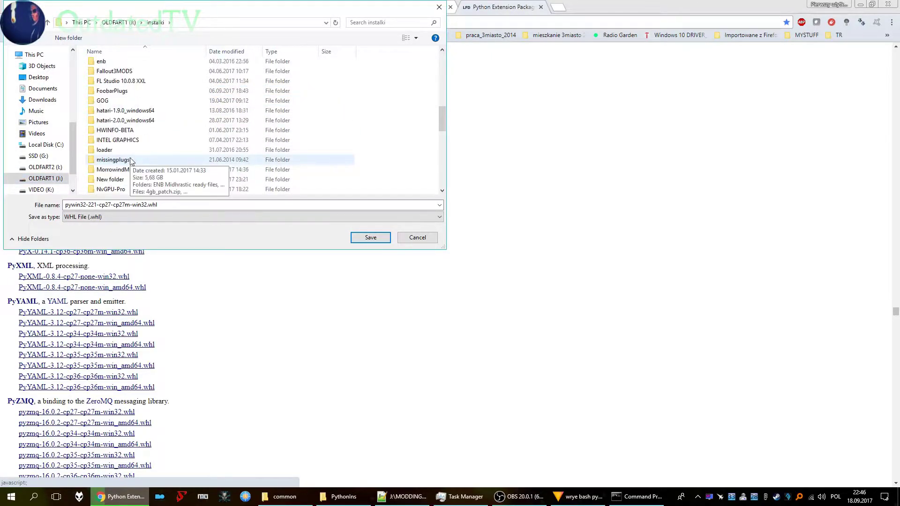
scroll(130, 160, "down", 3)
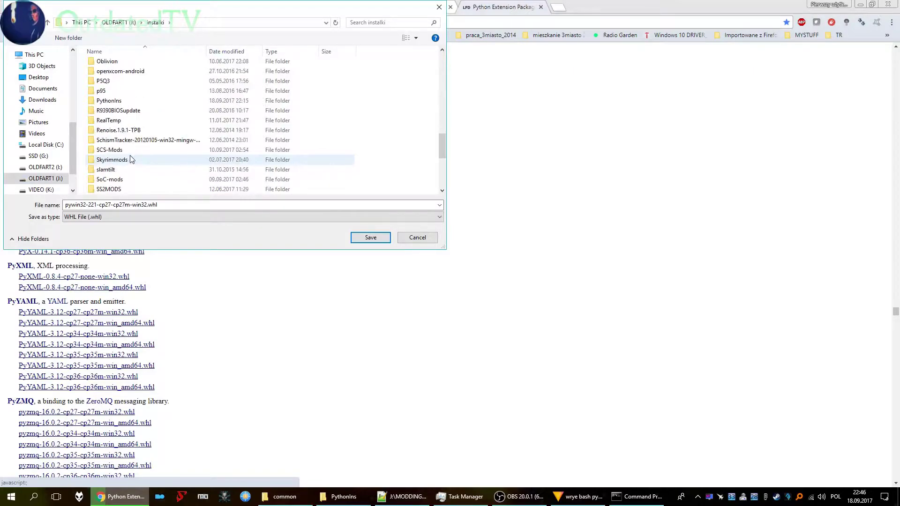
double_click(120, 100)
double_click(140, 66)
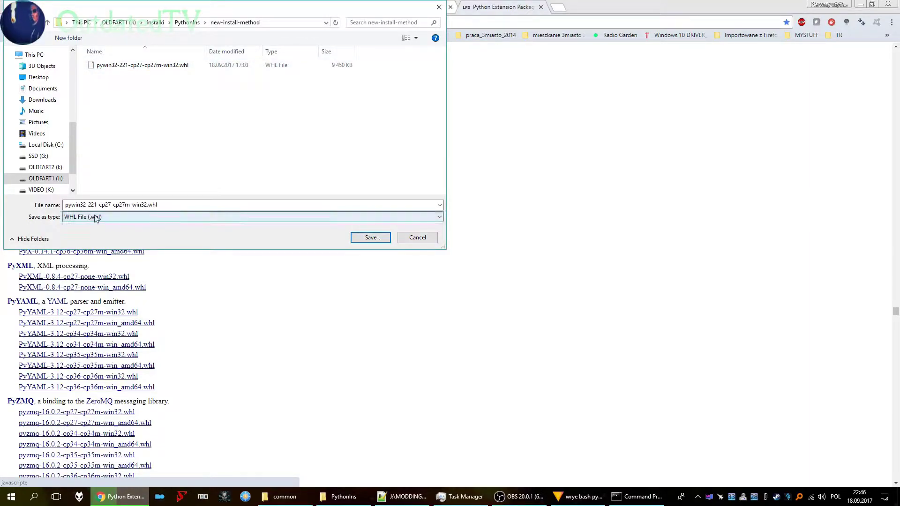
left_click(422, 240)
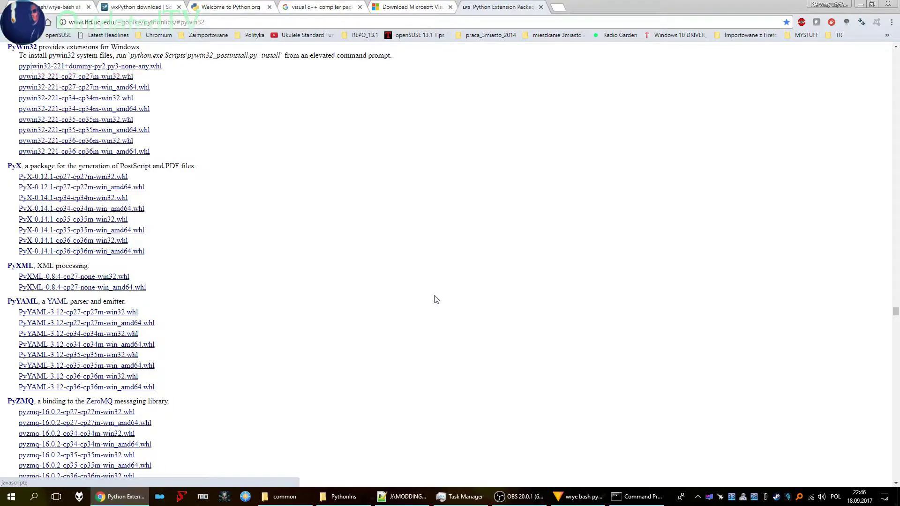
Switch to the PythonIns folder in File Explorer, open its new-install-method subfolder and minimize the browser.
left_click(335, 498)
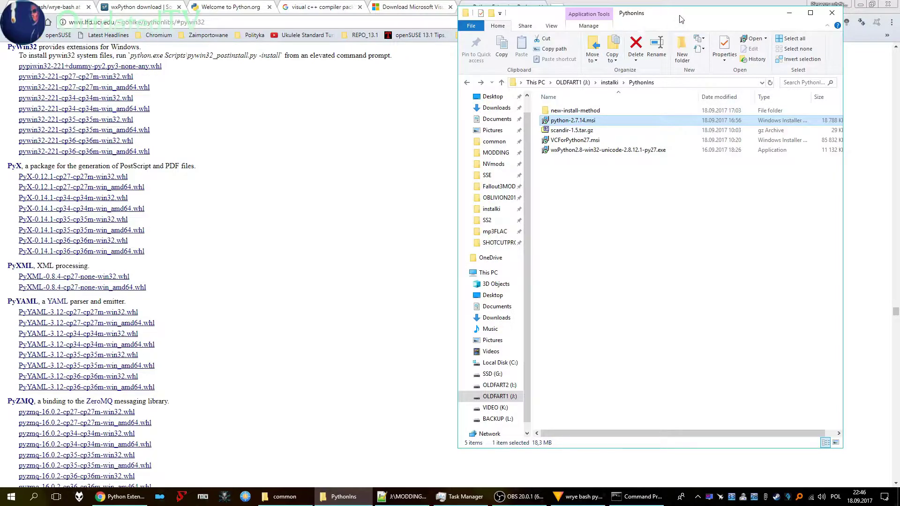
left_click_drag(681, 18, 595, 17)
double_click(489, 110)
left_click(861, 5)
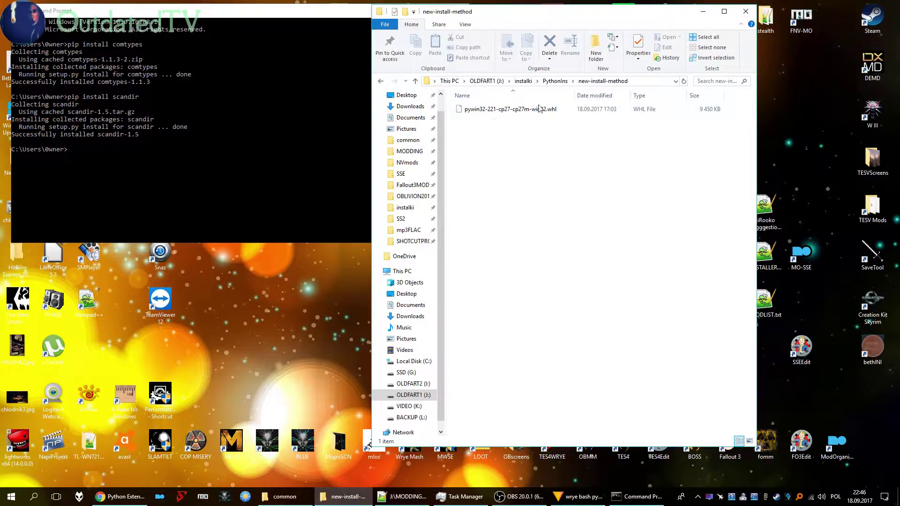
Copy the new-install-method folder path and start a pip install J:\instalki\PythonIns\new-install-method\ command in the Command Prompt.
left_click(646, 81)
key("ctrl+c")
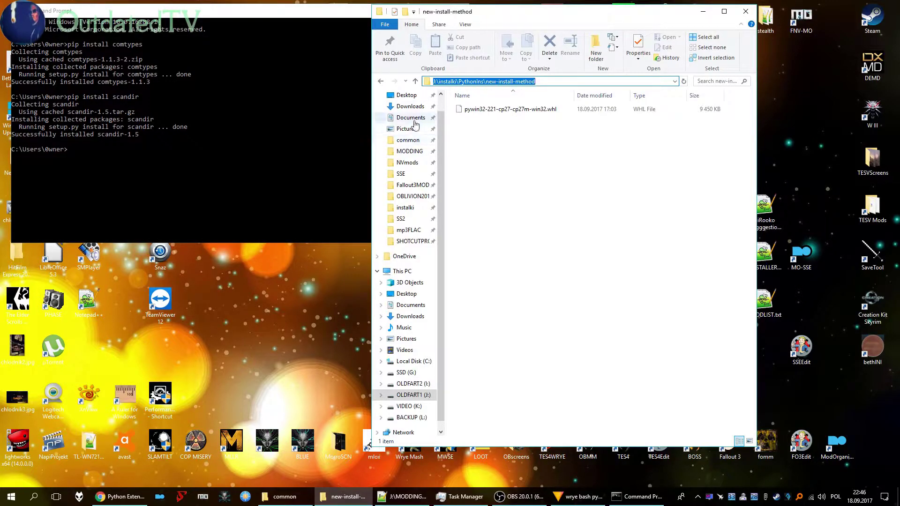
left_click(81, 151)
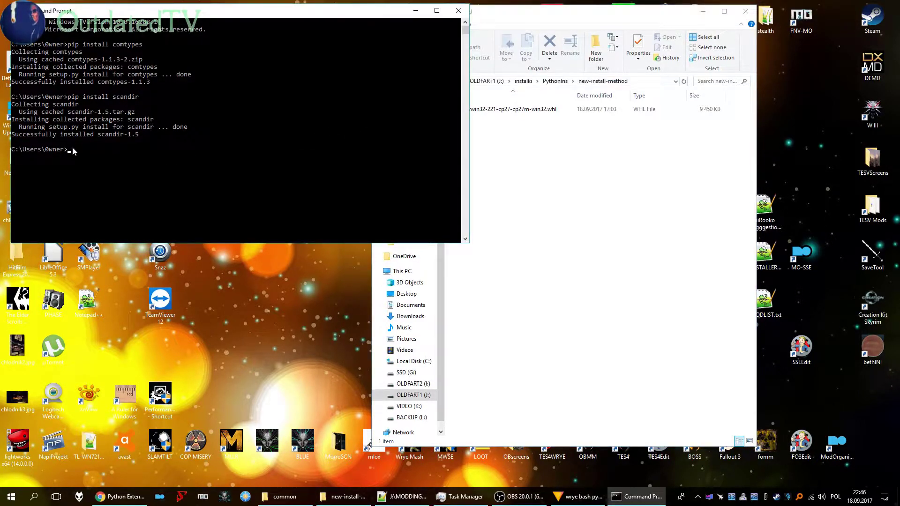
type("pip install")
right_click(113, 147)
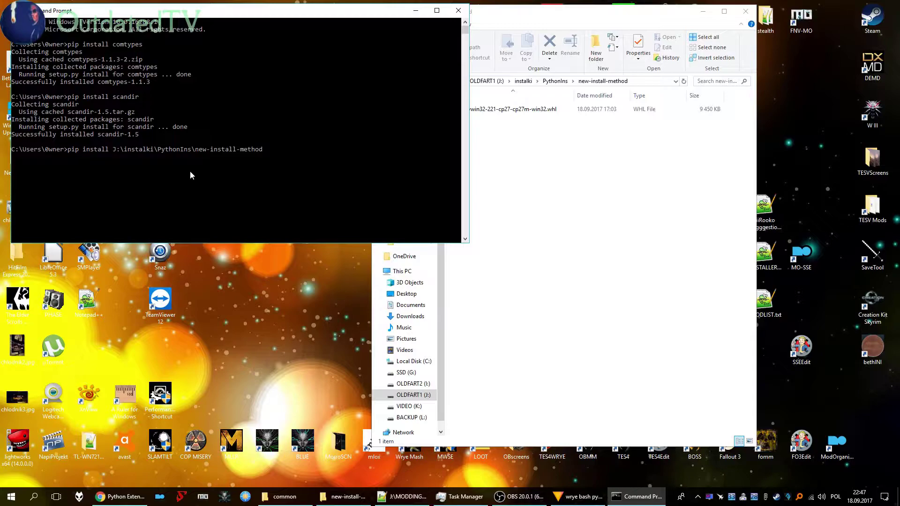
type("\\")
left_click(539, 109)
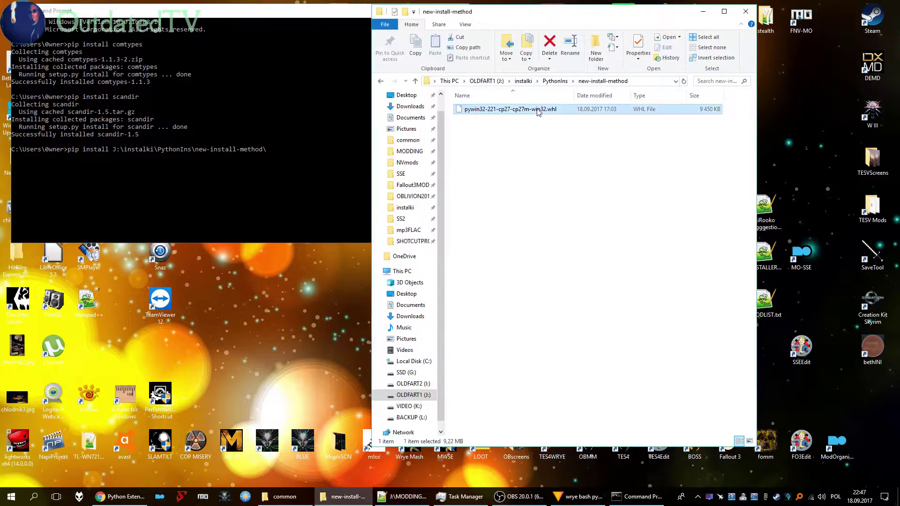
right_click(529, 111)
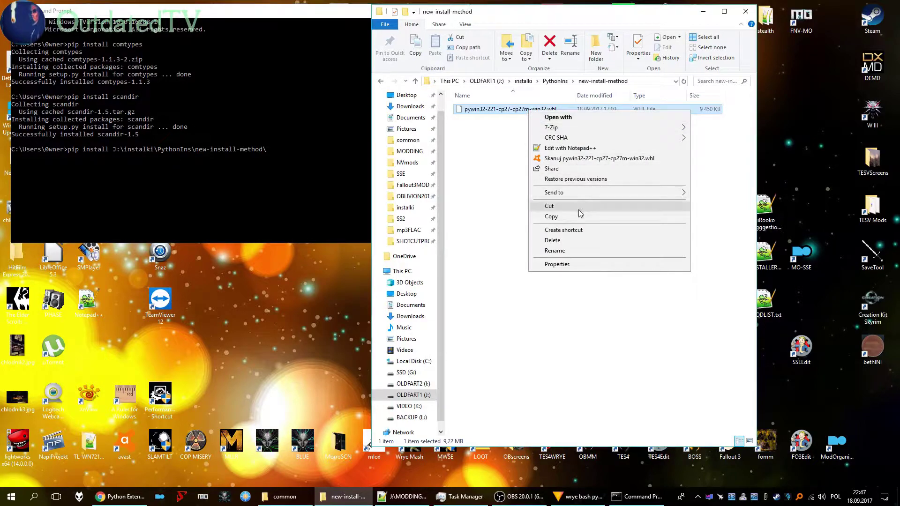
left_click(497, 141)
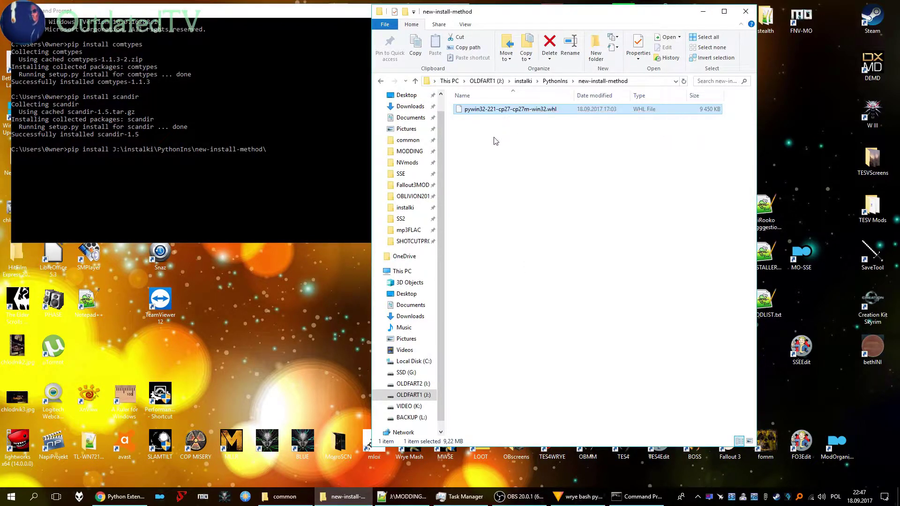
left_click(522, 112)
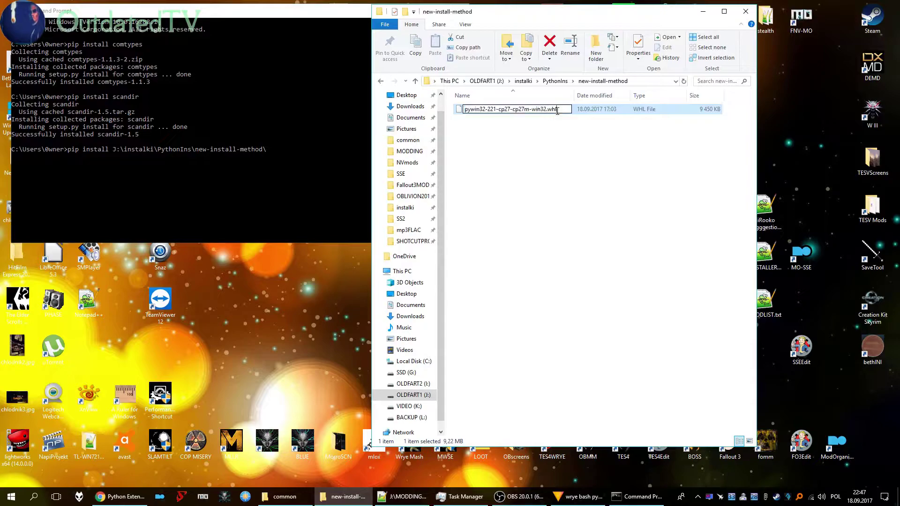
Complete the pip install path in the Command Prompt with pywin32-221-cp27-cp27m-win32.whl and run the command.
left_click(268, 150)
key("Tab")
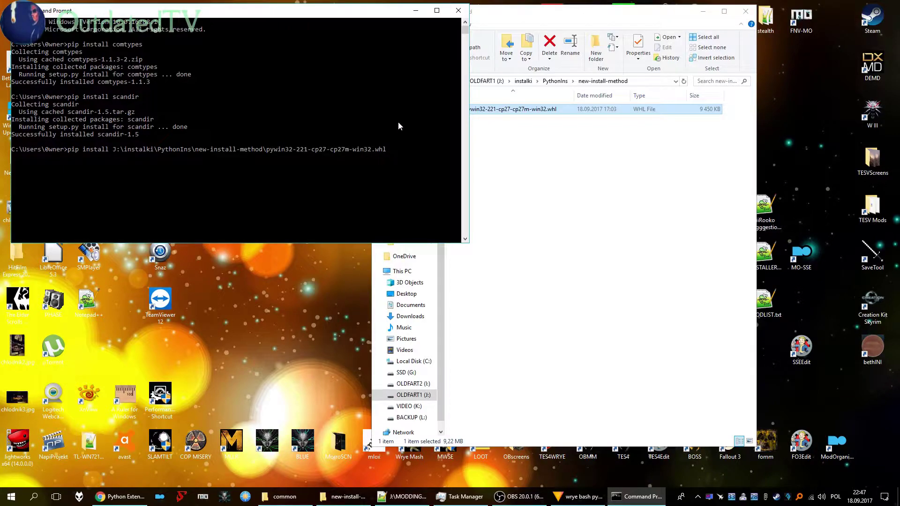
key("Return")
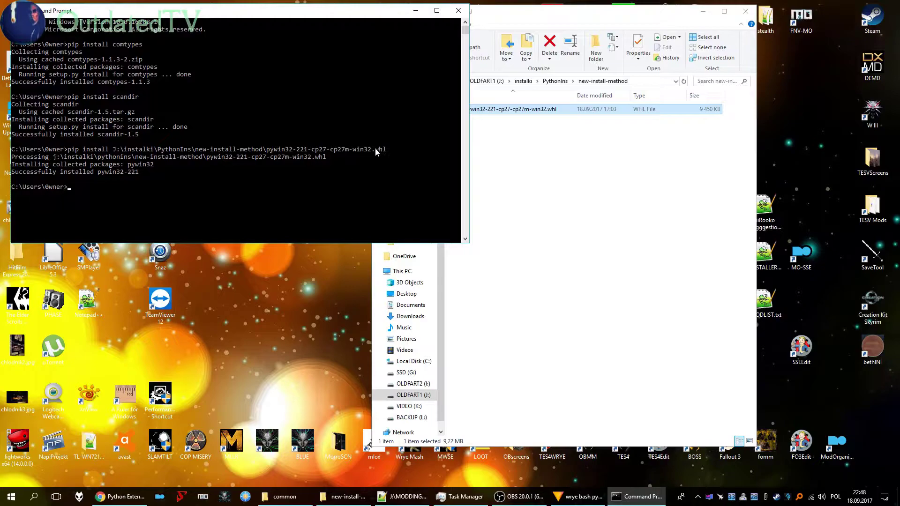
From the Wrye Bash GitHub page in Chrome, download the wxPython 2.8.12.1 Unicode installer into the new-install-method folder.
left_click(120, 496)
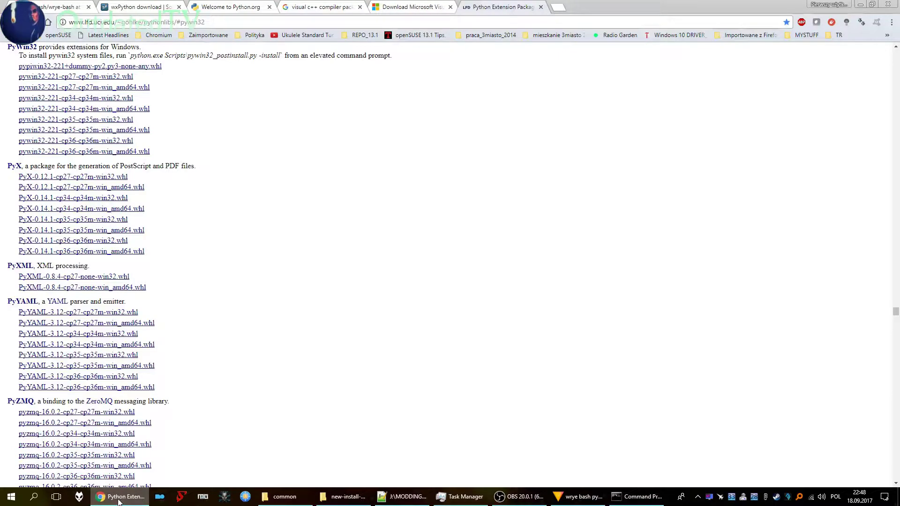
left_click(119, 500)
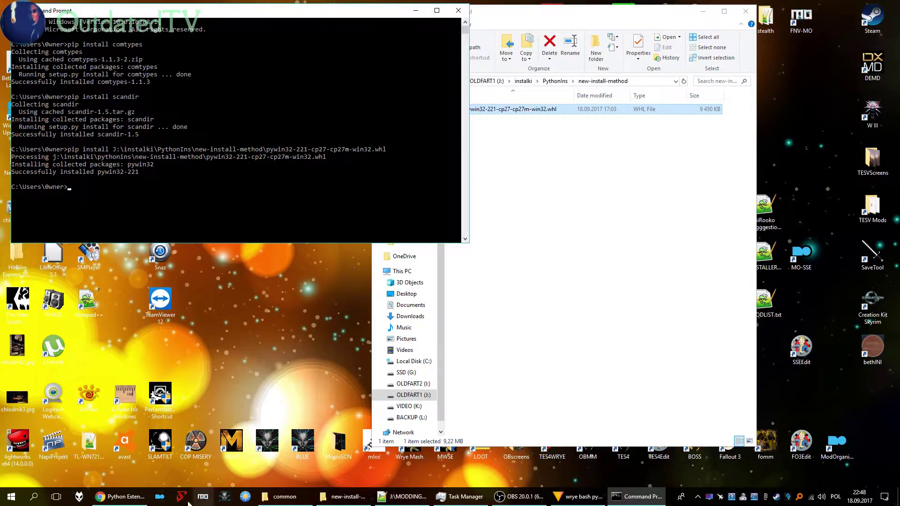
left_click(119, 496)
left_click(57, 7)
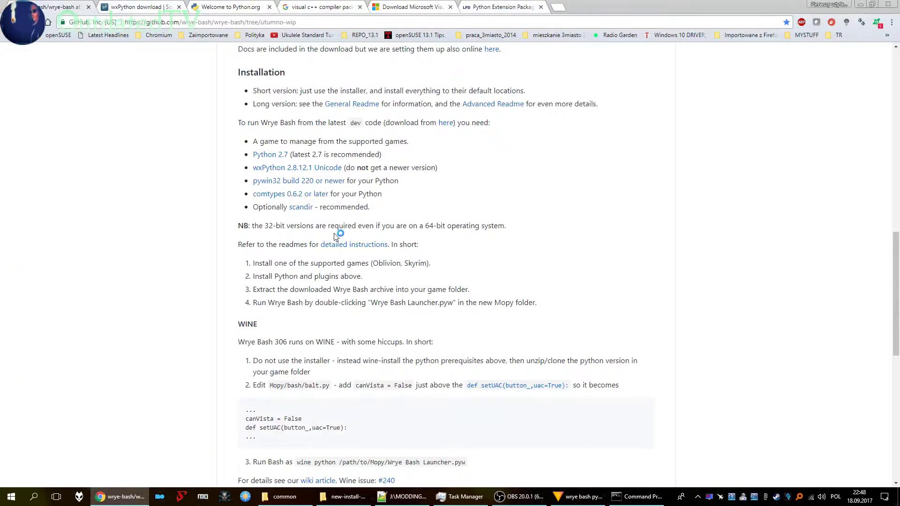
middle_click(291, 170)
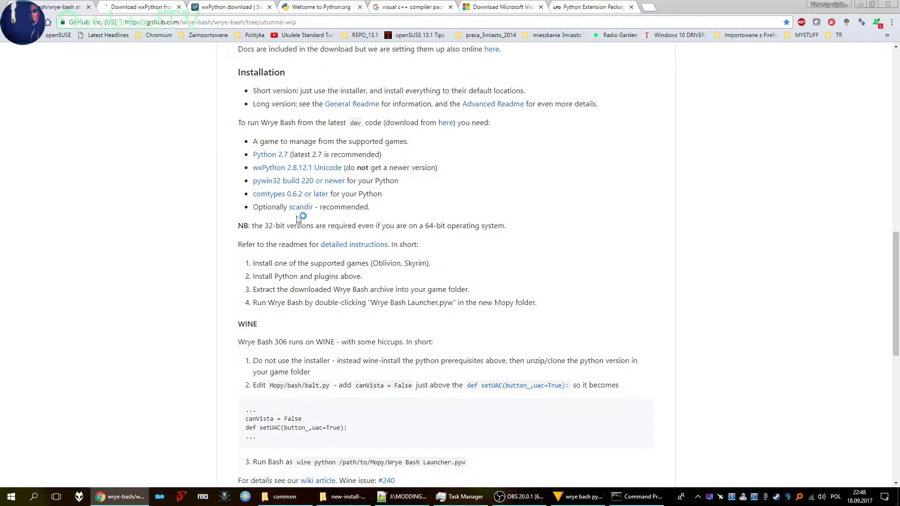
key("ctrl+Tab")
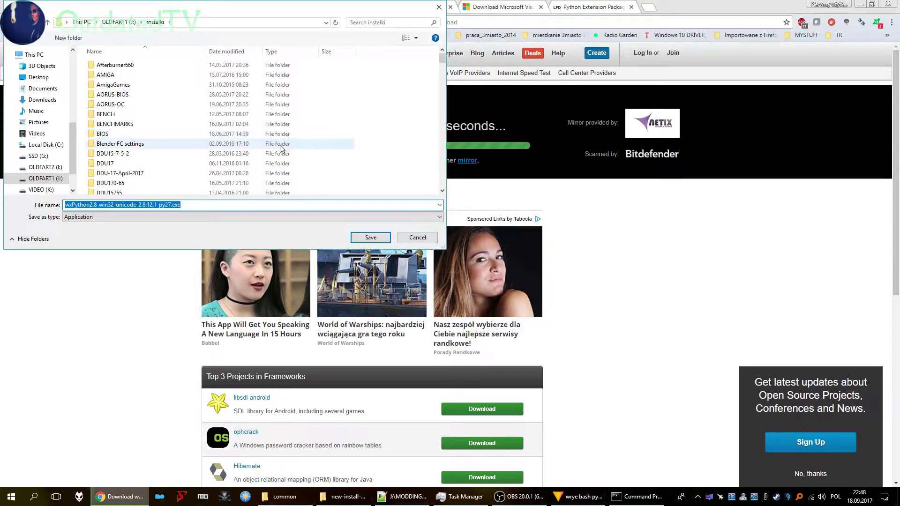
scroll(113, 123, "up", 1)
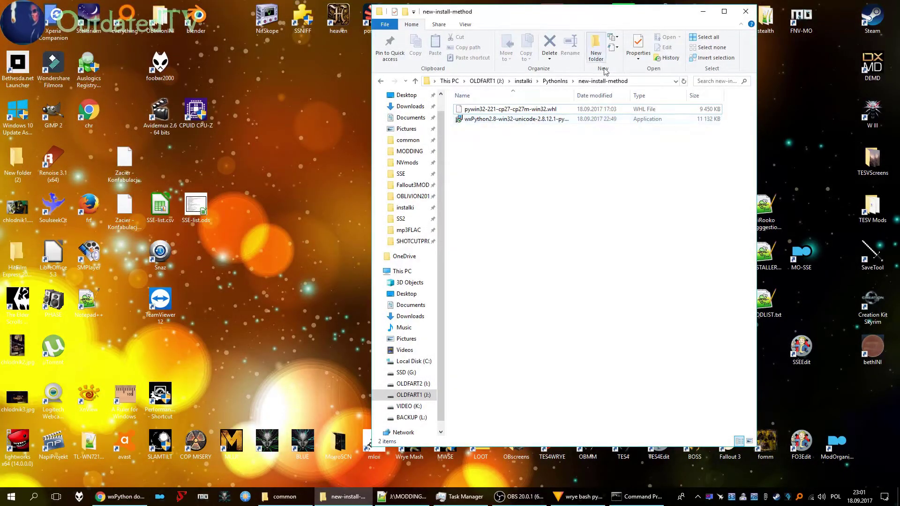
Launch the wxPython 2.8.12.1 Unicode installer from the new-install-method folder and minimize the folder window.
left_click(488, 120)
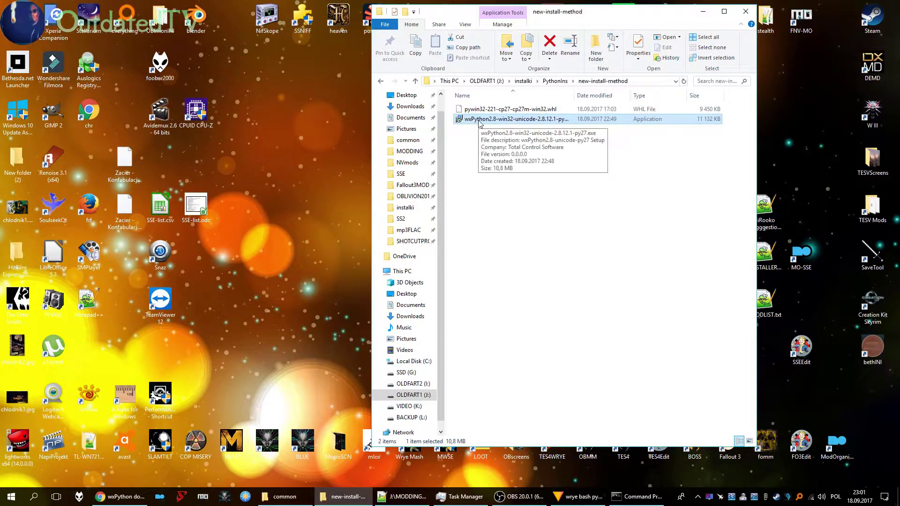
double_click(477, 121)
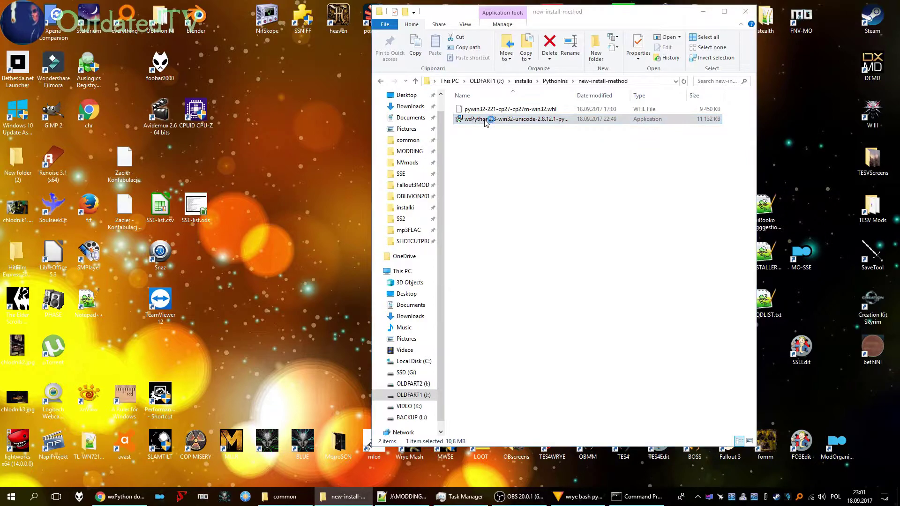
left_click(702, 12)
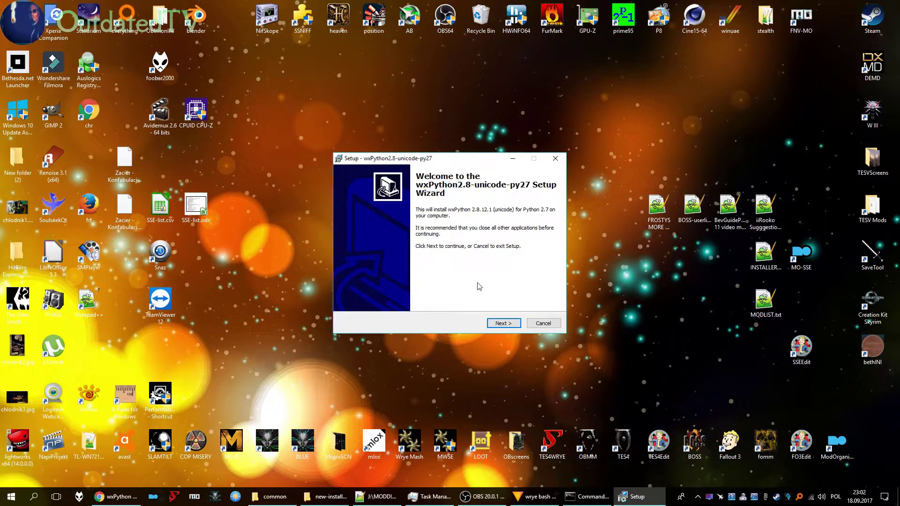
Accept the licence, run the full wxPython installation into C:\Python27\Lib\site-packages and finish the setup without viewing README.win32.txt.
left_click(504, 323)
left_click(406, 295)
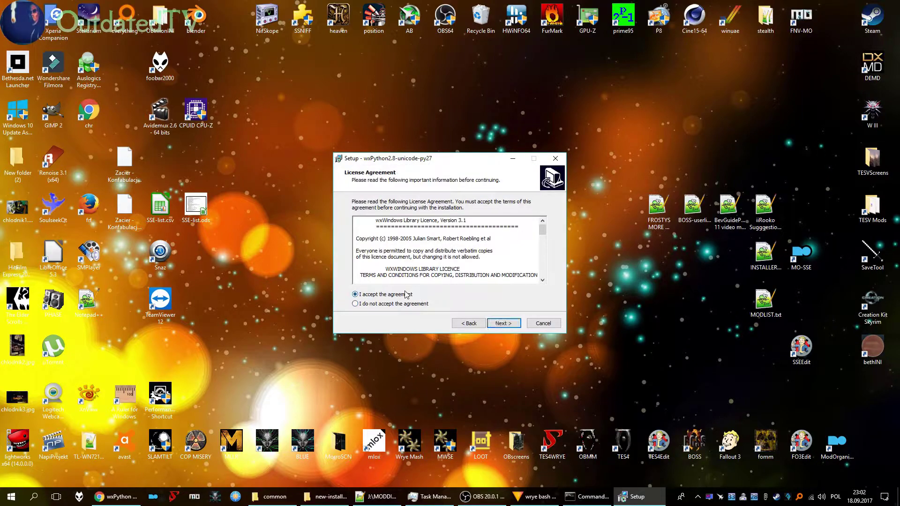
left_click(511, 324)
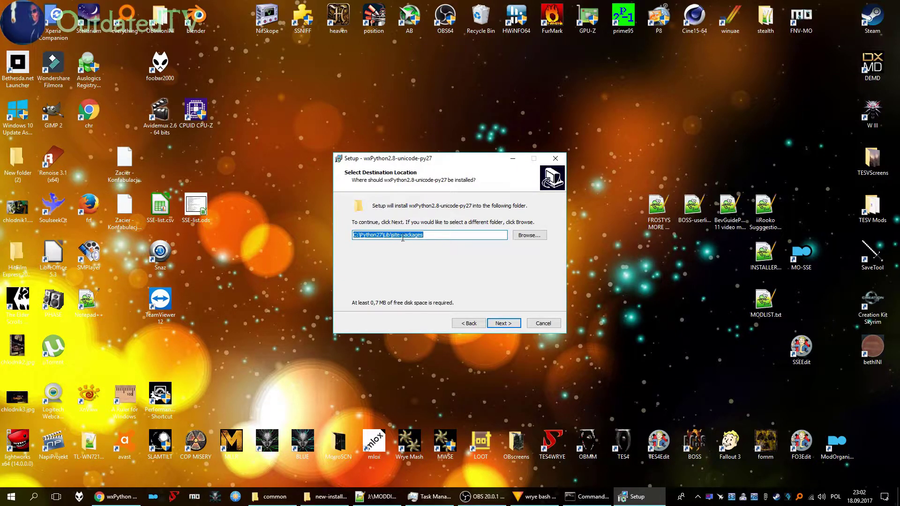
left_click(504, 323)
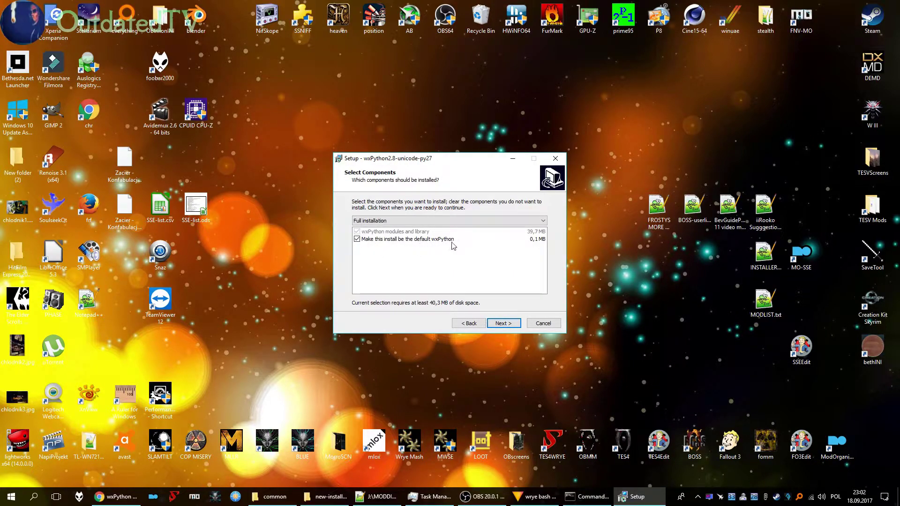
left_click(515, 327)
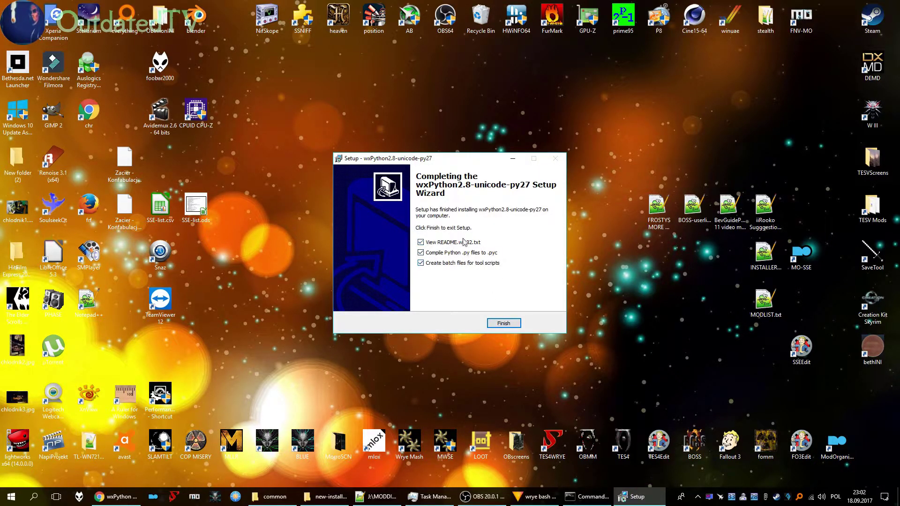
left_click(464, 243)
left_click(512, 327)
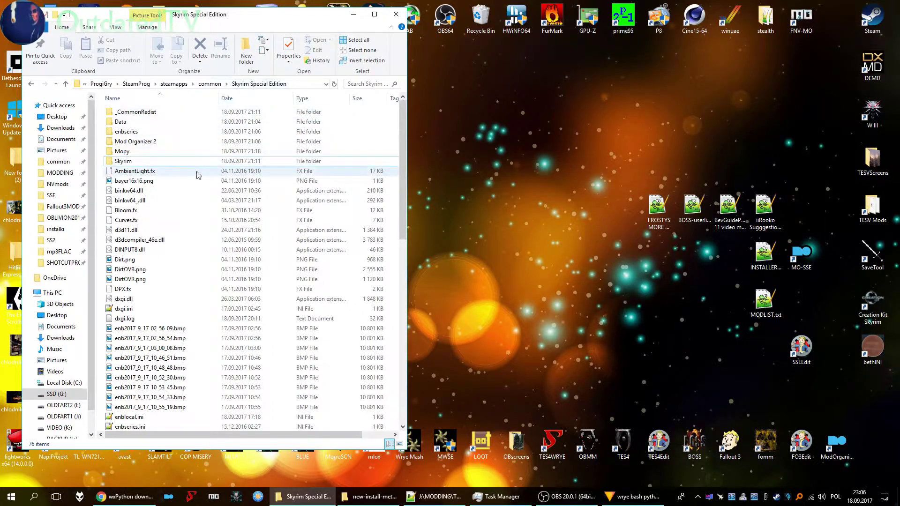
Delete the Mopy folder from the Skyrim Special Edition game folder.
left_click(202, 151)
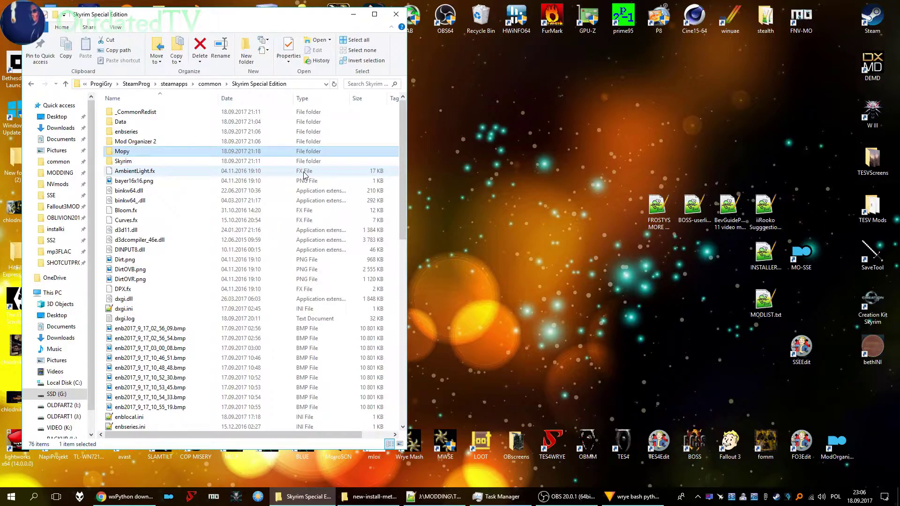
key("F2")
key("Return")
key("Delete")
key("Up")
key("Up")
key("Up")
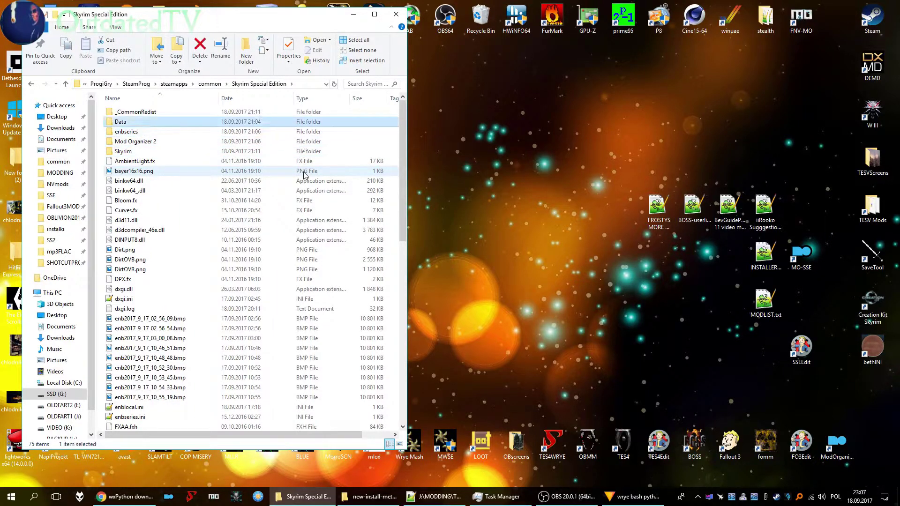
key("Return")
key("Down")
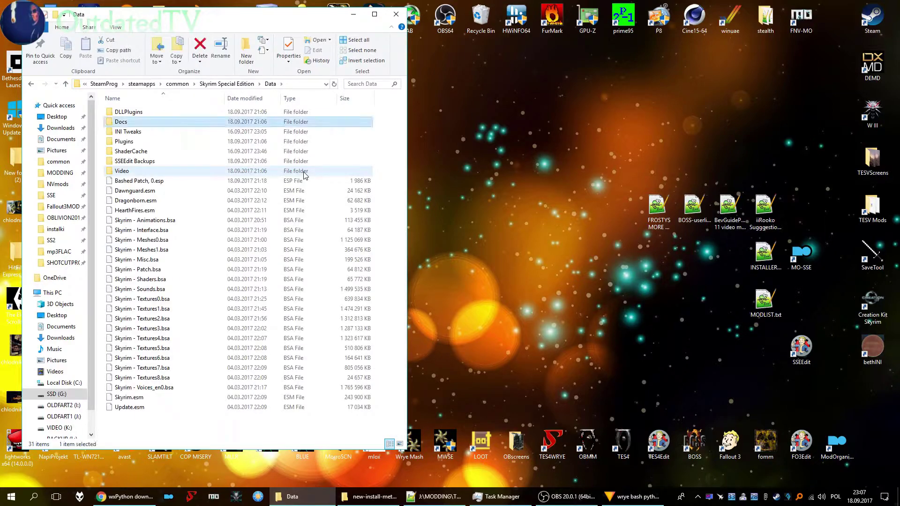
key("BackSpace")
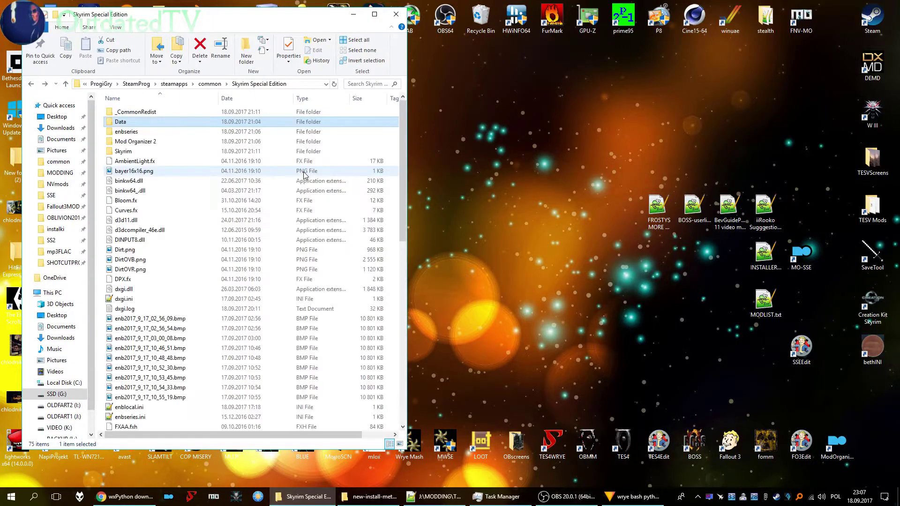
Open the Data folder of Skyrim Special Edition and delete the Bashed Patch, 0.esp file.
key("Down")
key("Down")
key("Down")
key("Up")
key("Up")
key("Up")
key("Return")
key("Down")
key("Down")
key("Down")
key("Down")
key("Down")
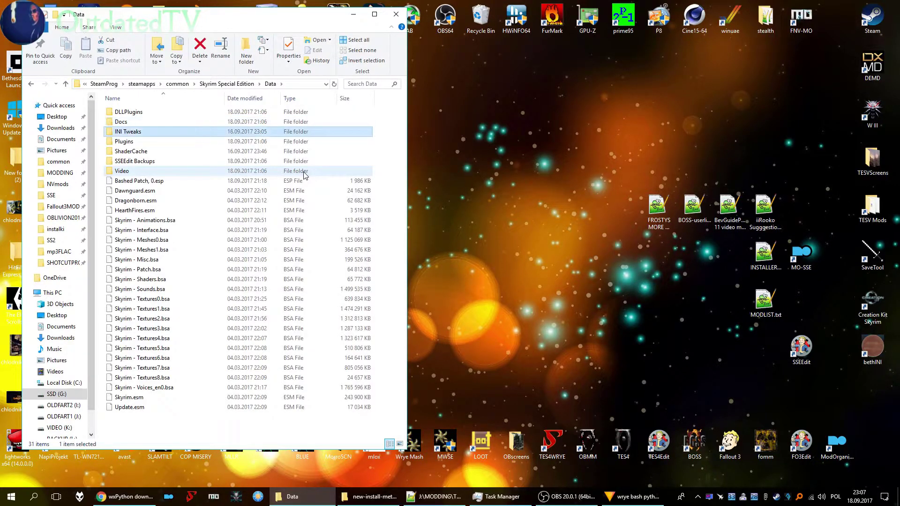
key("Down")
key("Down")
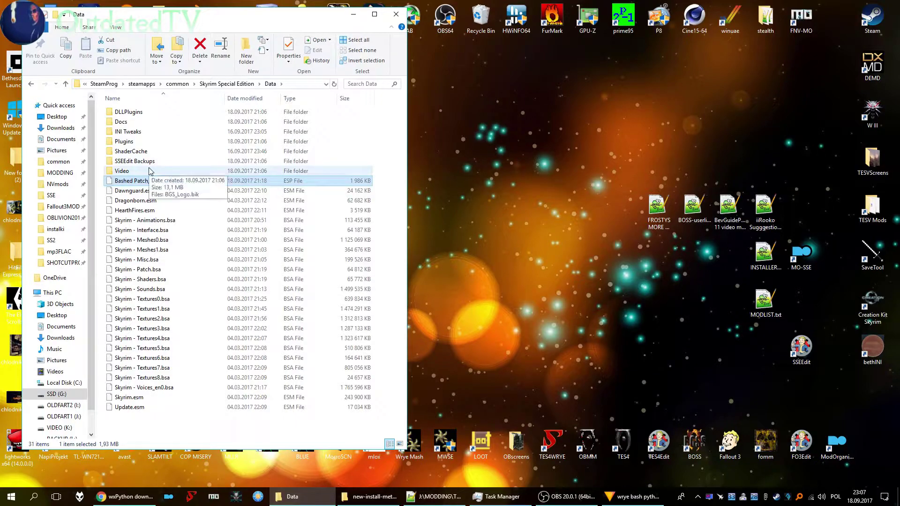
key("Delete")
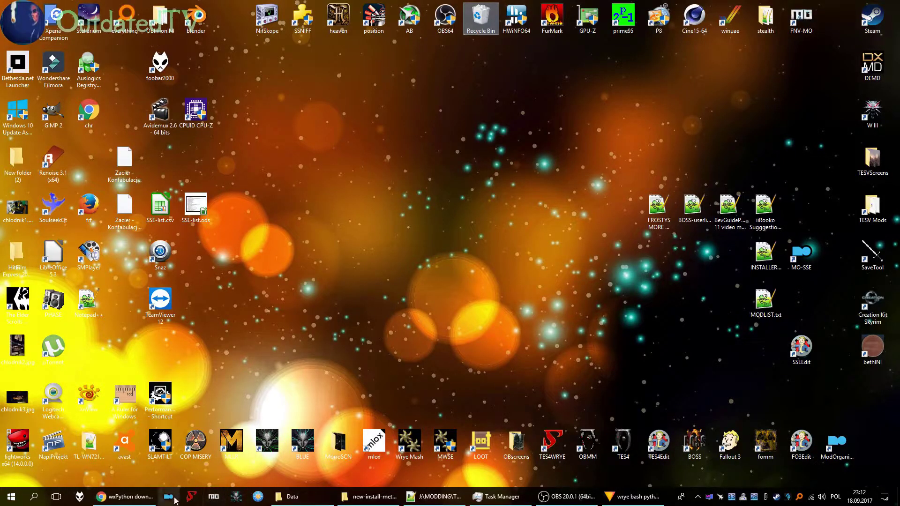
Launch Mod Organizer, view the mod list of the Default profile and return to the TUCOGUIDE September 2017 profile.
left_click(174, 499)
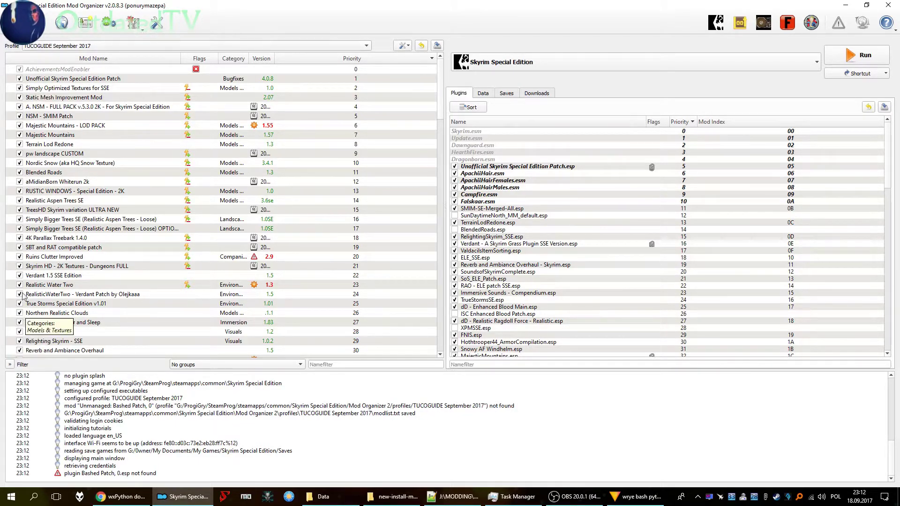
left_click(366, 46)
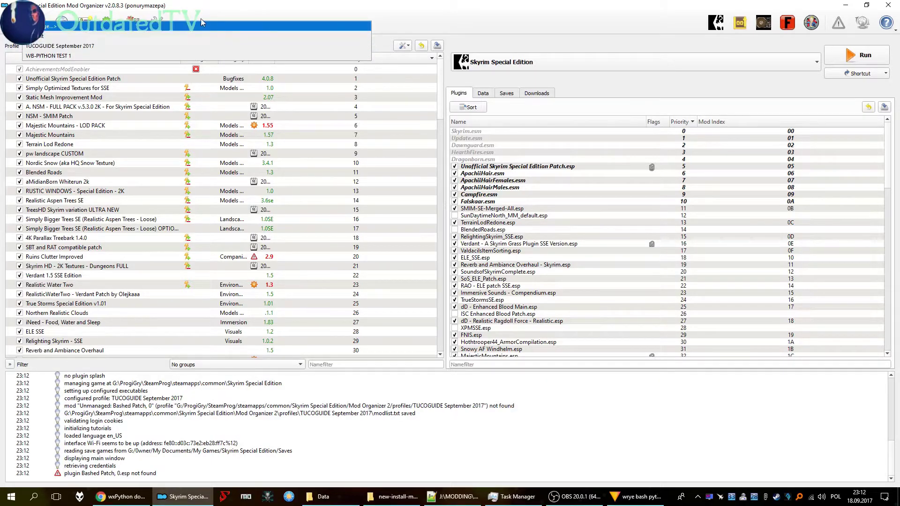
left_click(185, 36)
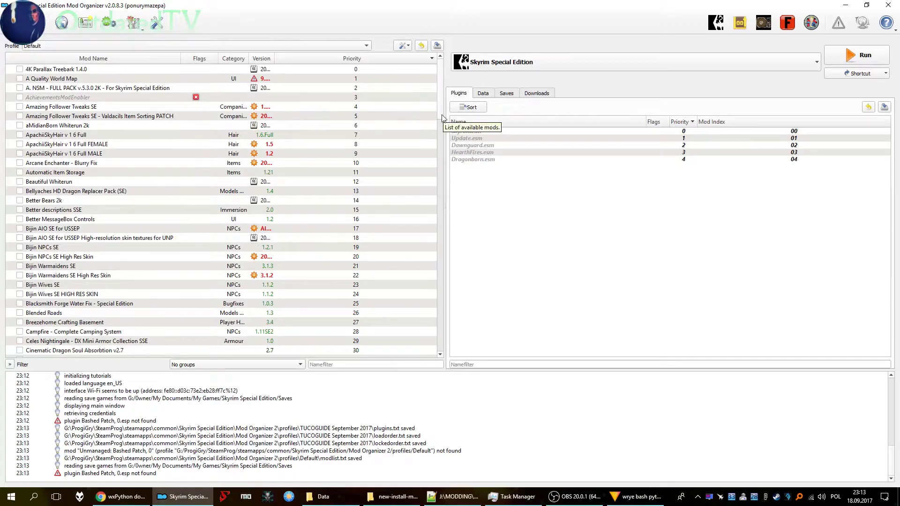
left_click_drag(441, 106, 436, 88)
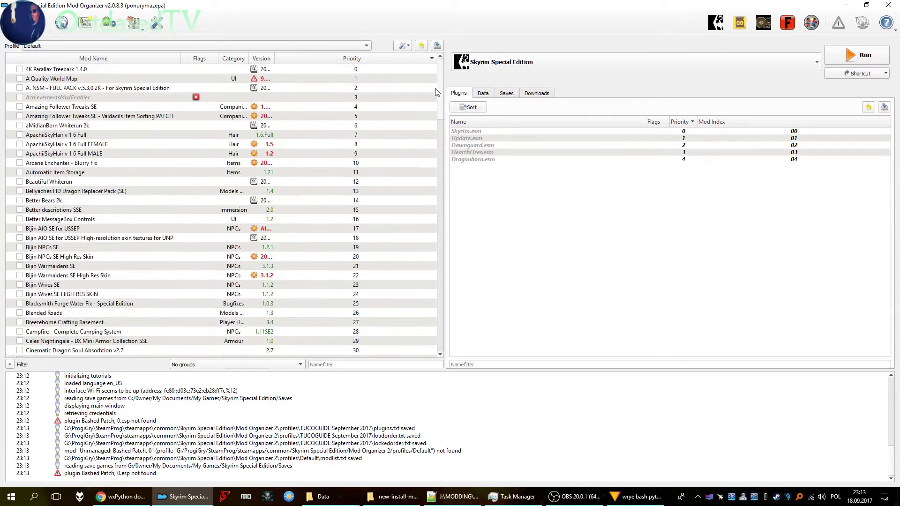
left_click(367, 46)
left_click(299, 55)
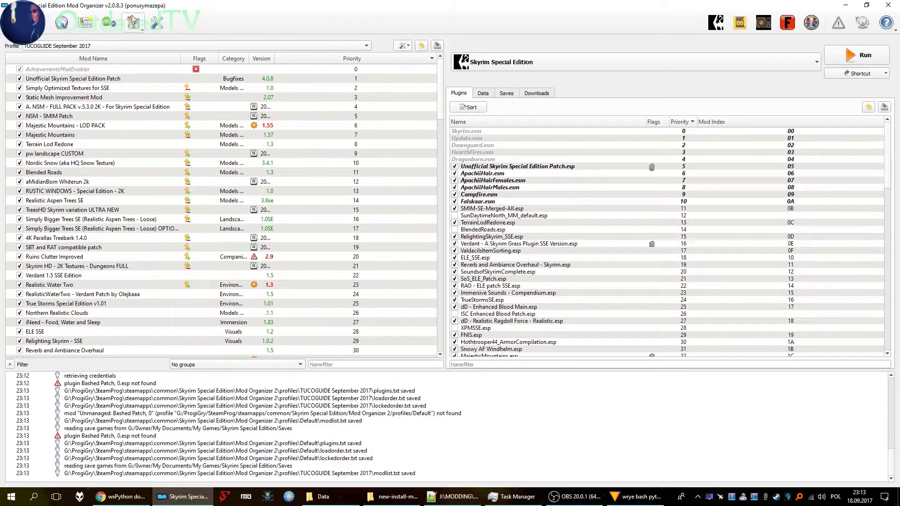
Copy the TUCOGUIDE September 2017 profile under the name EMPTY and make EMPTY the active profile.
left_click(79, 30)
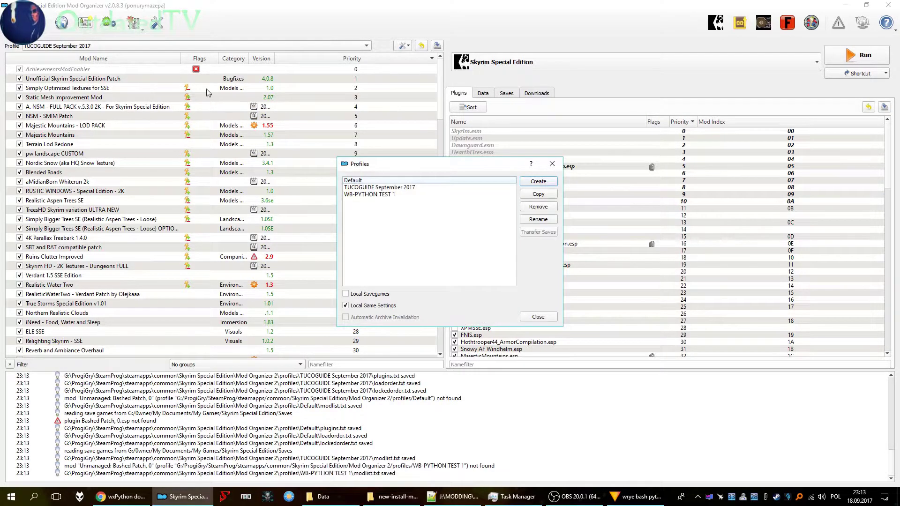
left_click(371, 188)
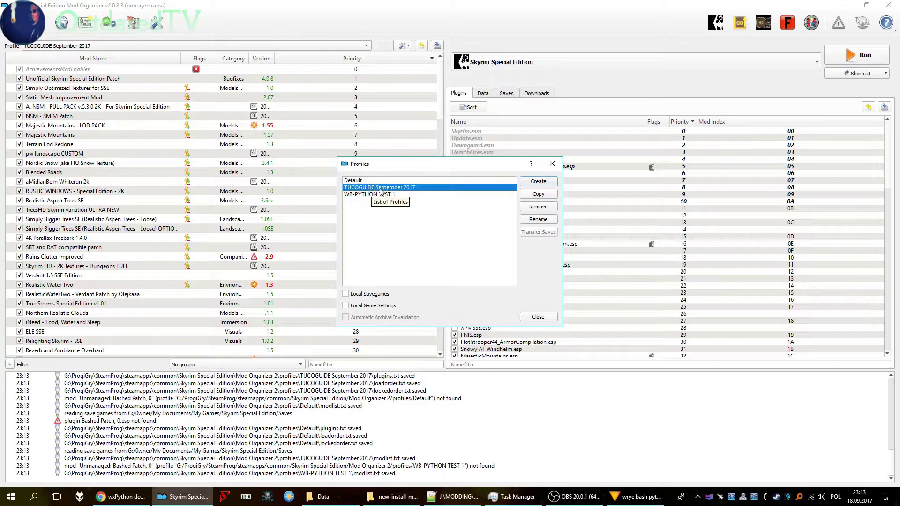
left_click(541, 195)
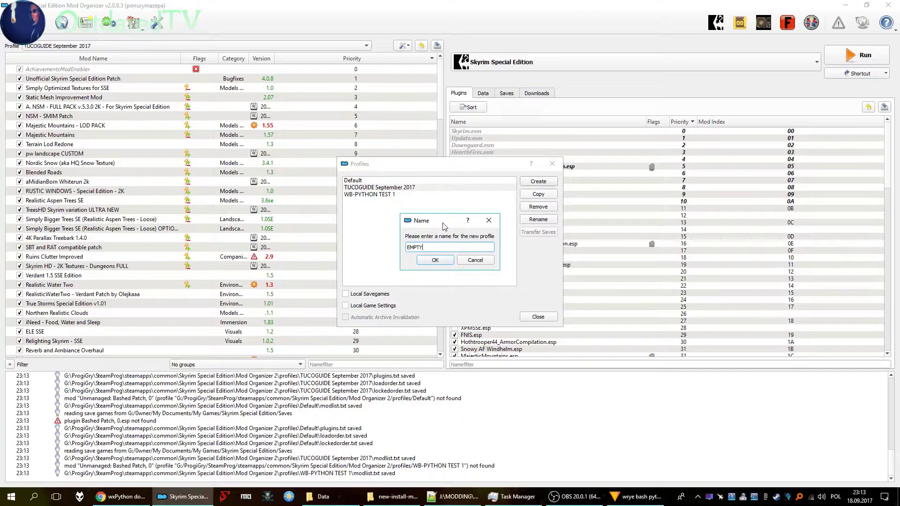
key("Return")
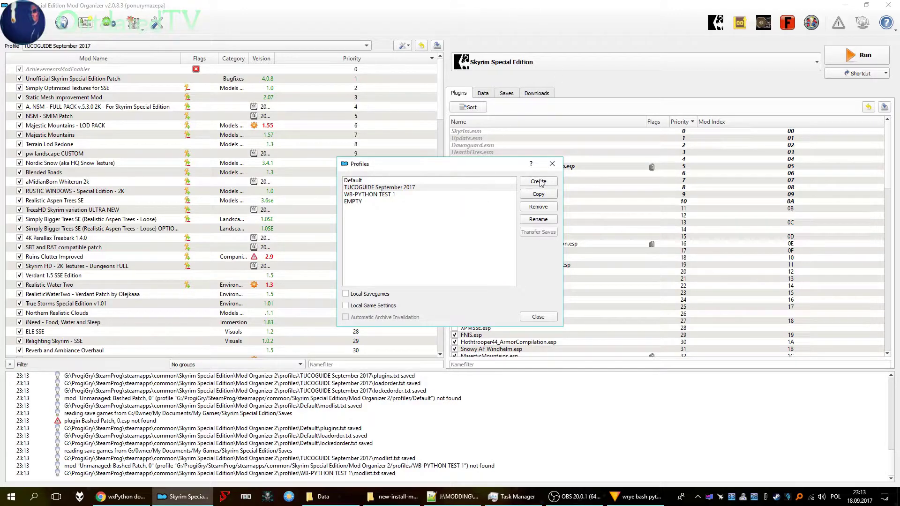
left_click(538, 316)
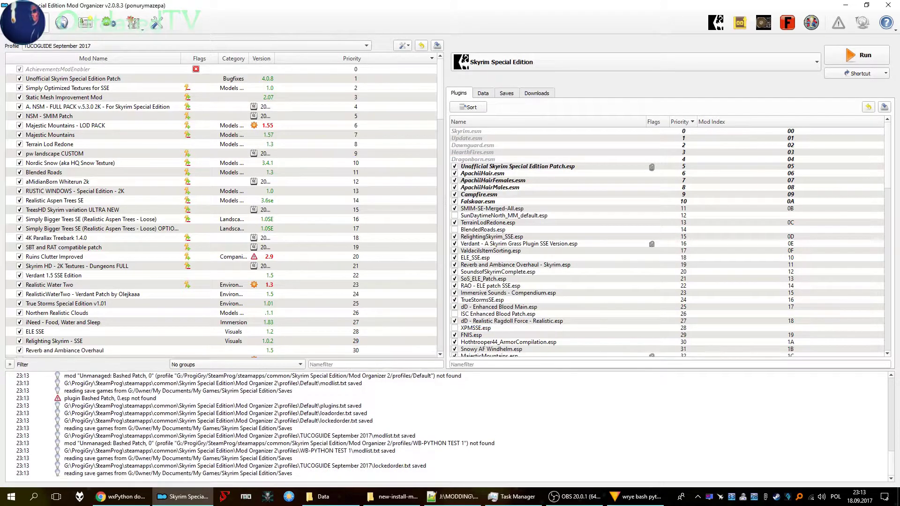
left_click(38, 46)
left_click(46, 38)
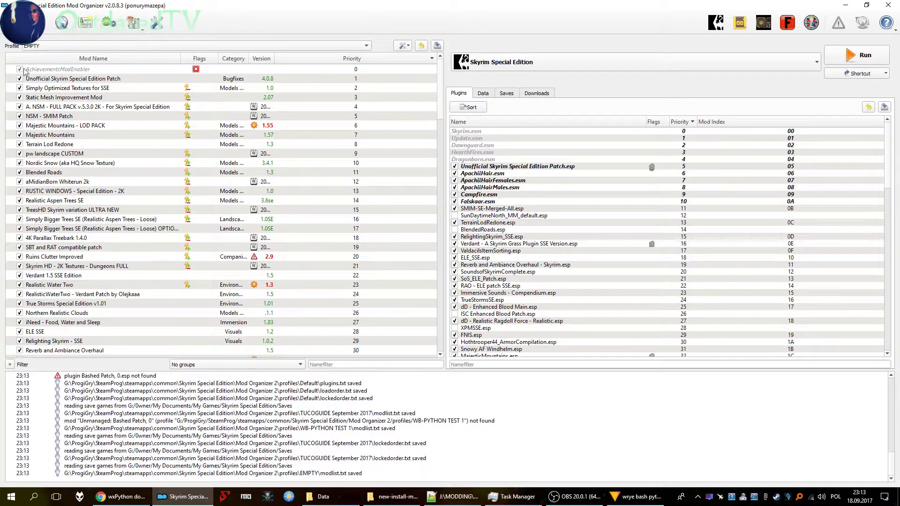
Disable all visible mods in the EMPTY profile and close Mod Organizer.
scroll(29, 267, "down", 5)
scroll(32, 277, "down", 20)
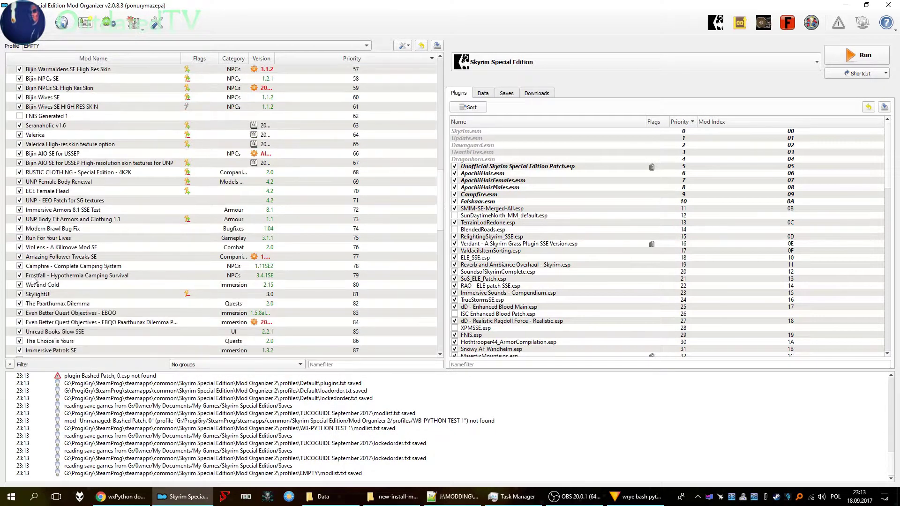
scroll(65, 287, "up", 20)
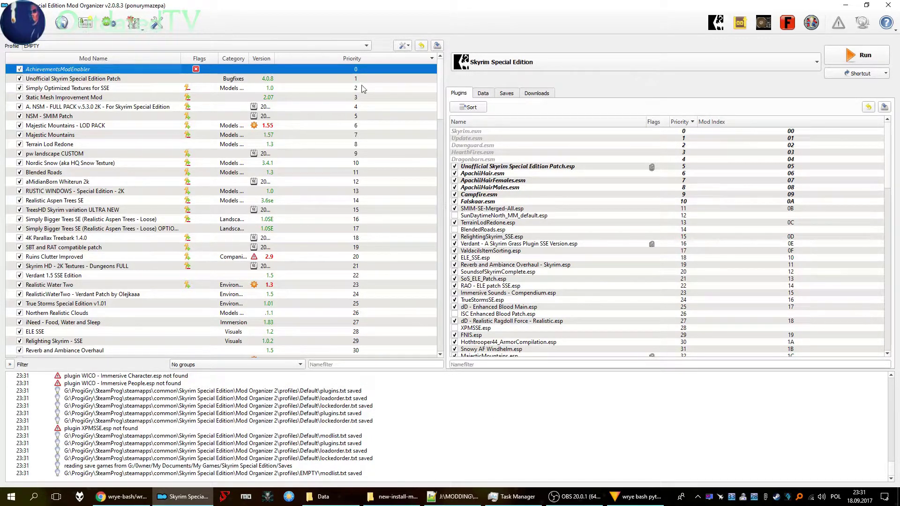
right_click(21, 74)
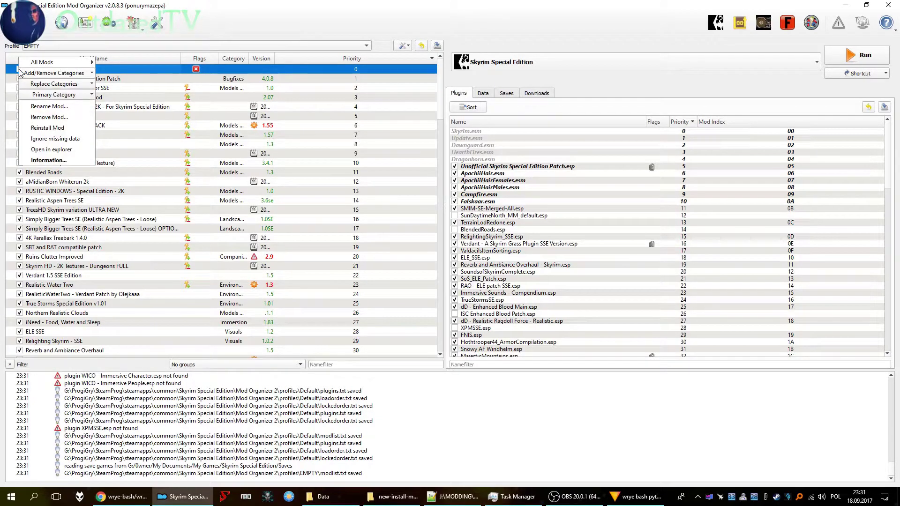
mouse_move(52, 64)
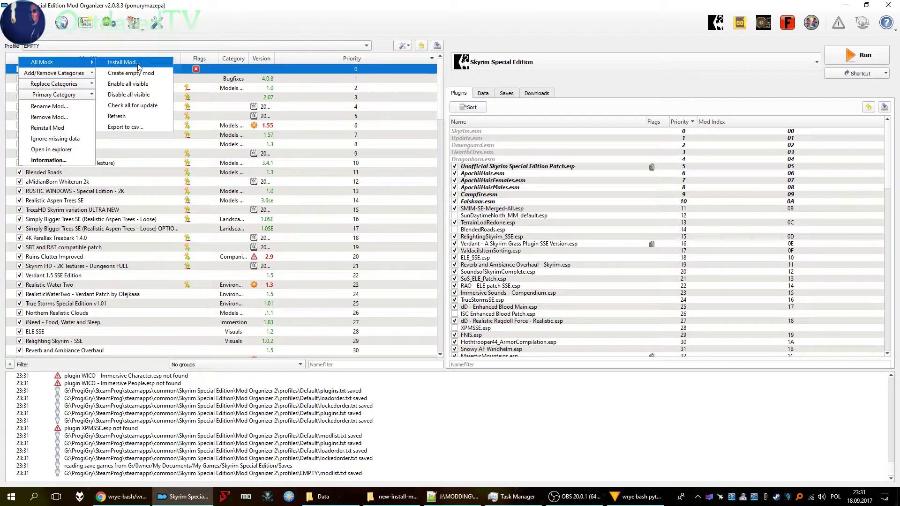
left_click(146, 96)
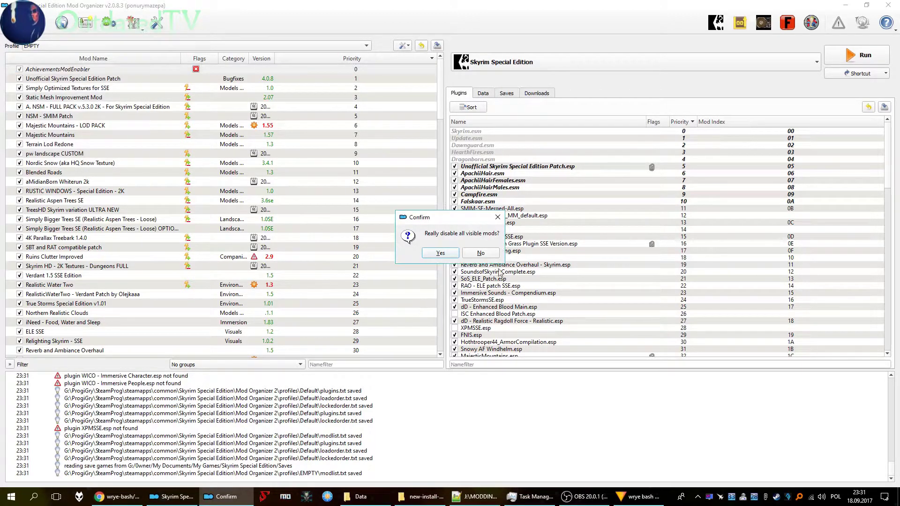
left_click(440, 253)
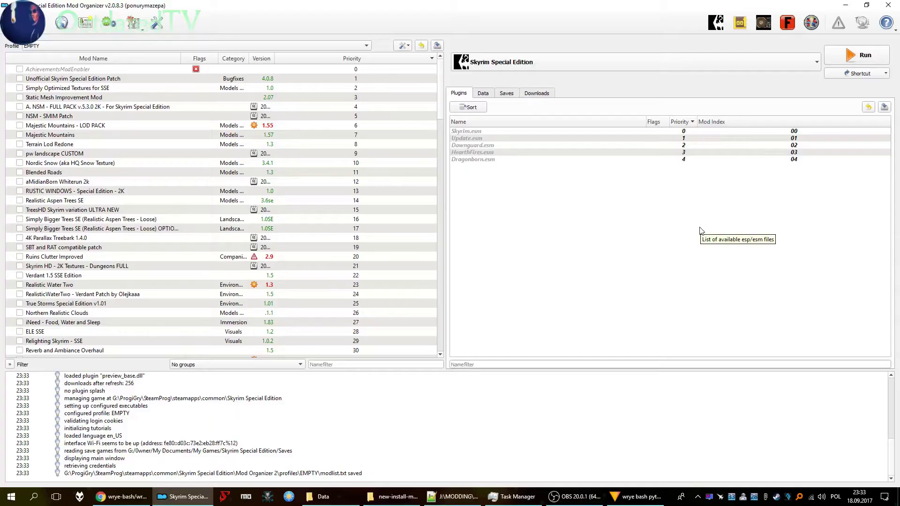
left_click(889, 5)
Open wrye-bash-utumno-wip.zip from the new-install-method folder and enter its wrye-bash-utumno-wip folder.
left_click(371, 496)
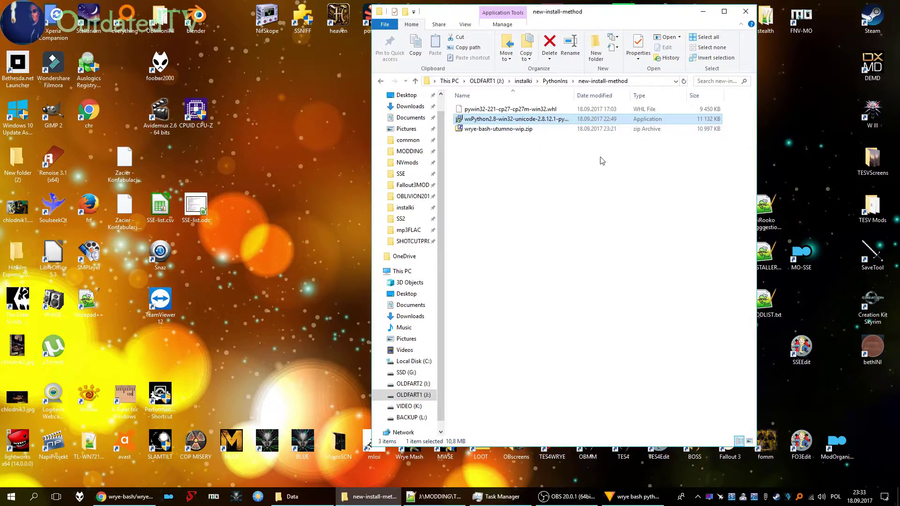
double_click(500, 133)
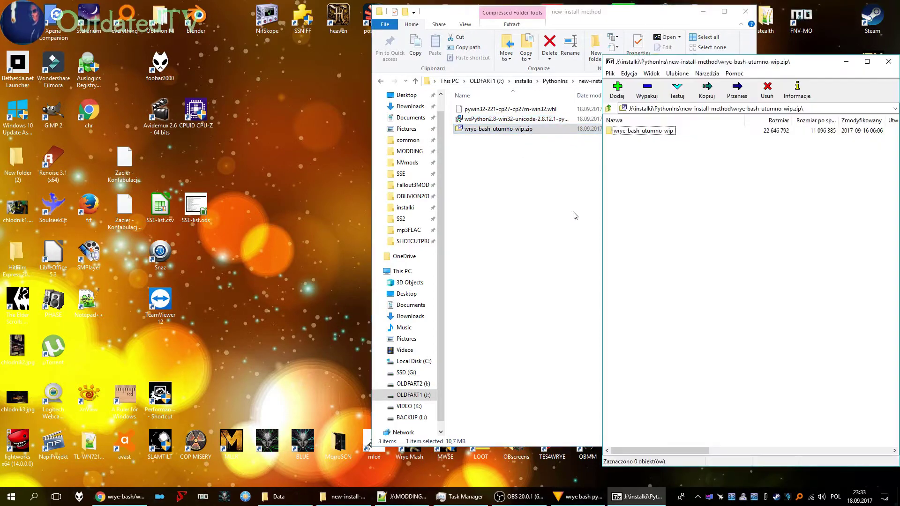
double_click(654, 133)
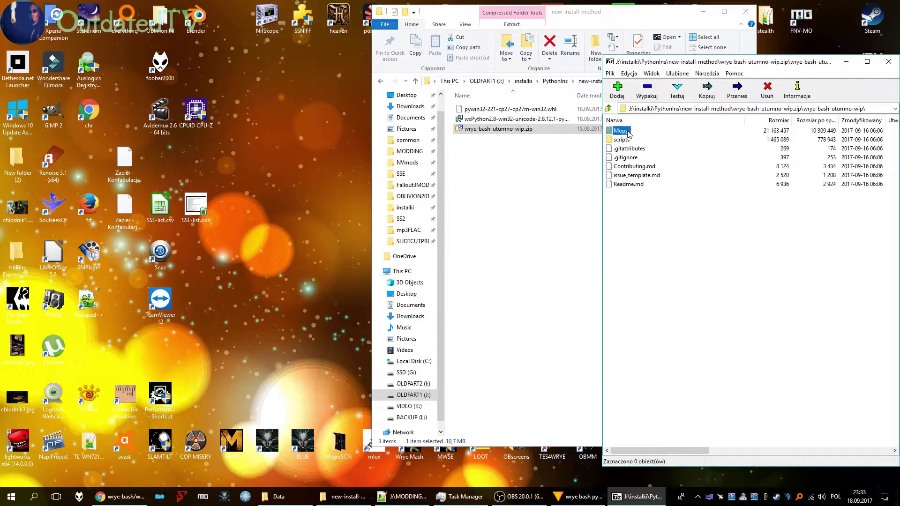
Extract the Mopy folder from the archive into the main Skyrim Special Edition game folder.
left_click(280, 497)
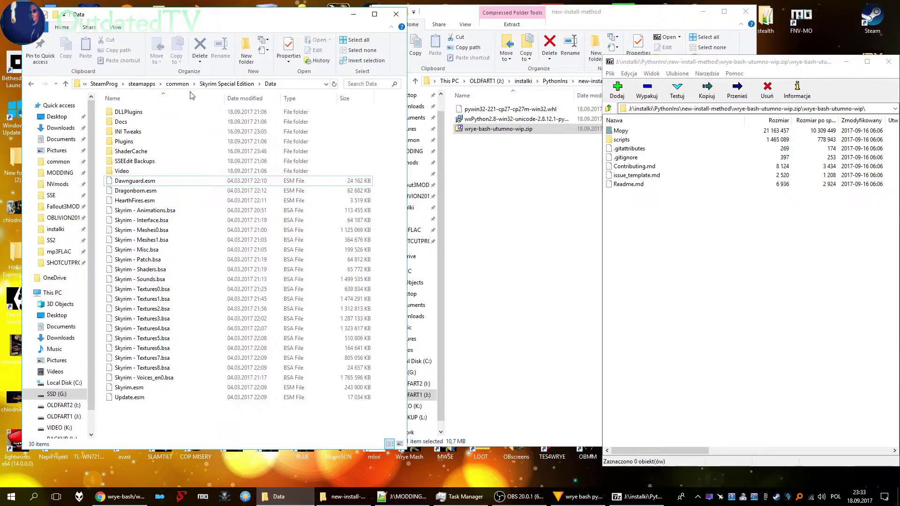
left_click(219, 86)
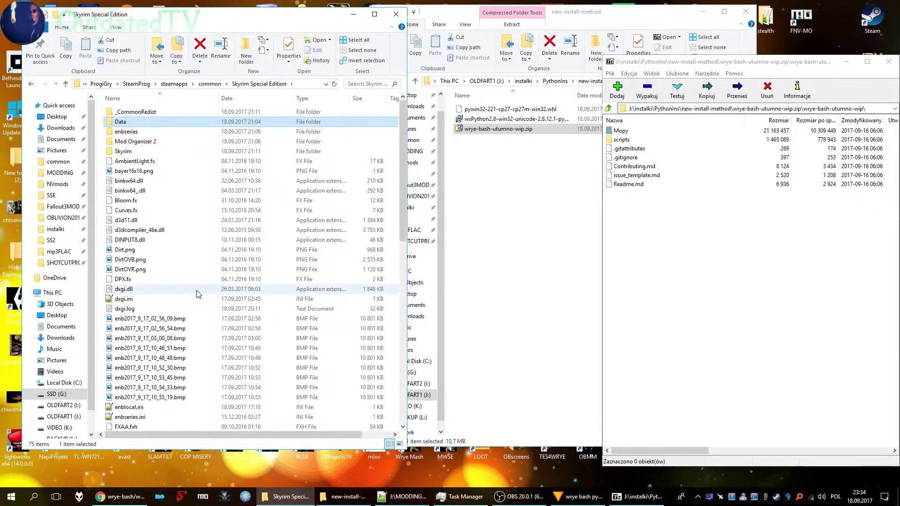
scroll(257, 324, "down", 10)
scroll(257, 327, "down", 3)
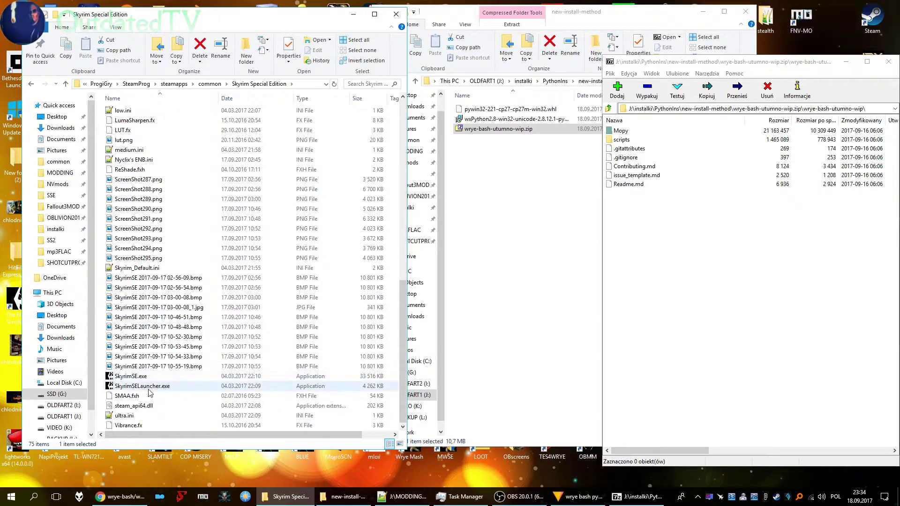
scroll(199, 349, "up", 14)
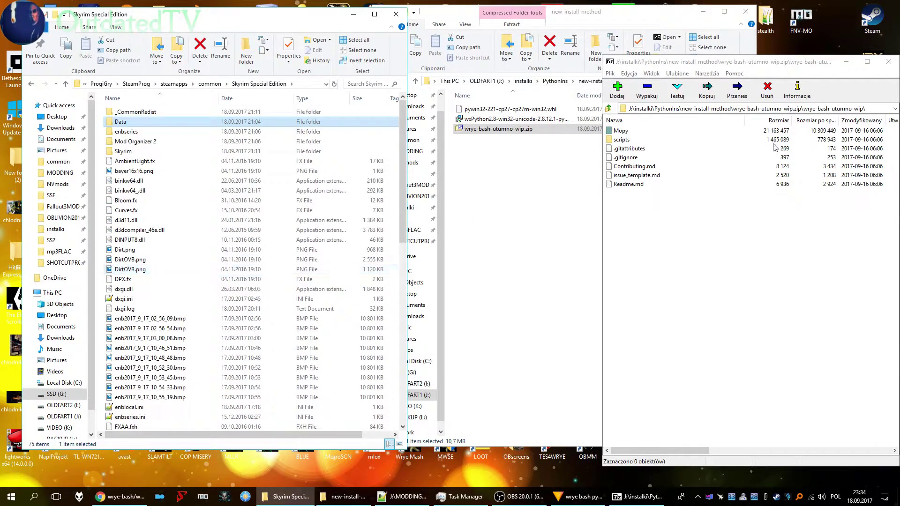
left_click(638, 251)
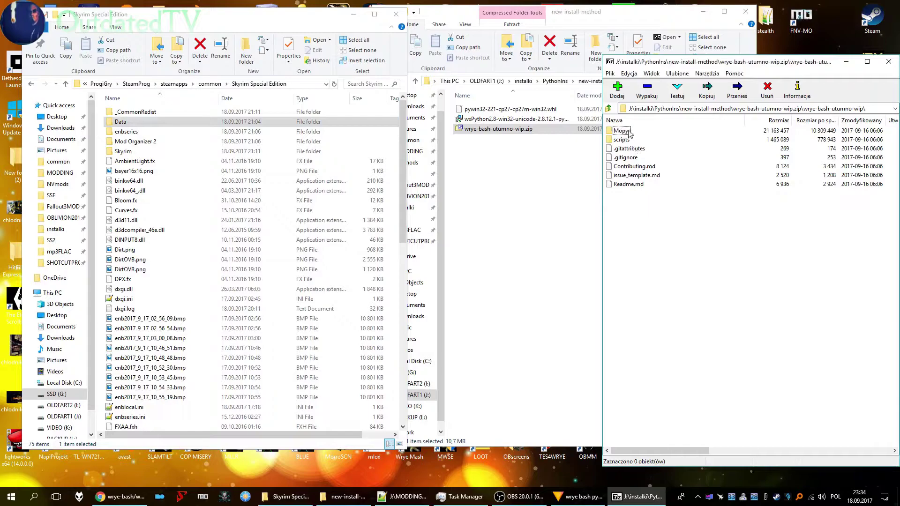
left_click_drag(623, 134, 161, 305)
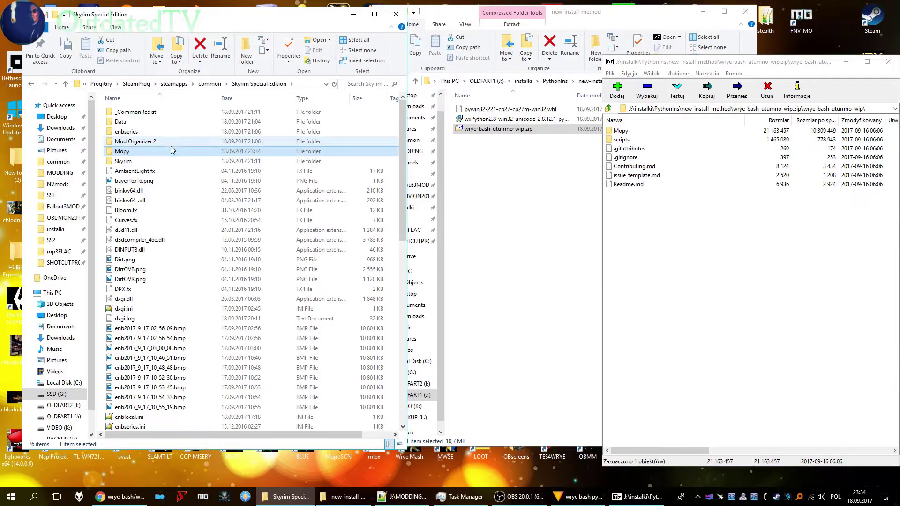
Switch to Mod Organizer, open the executables editor and title the new entry Wrye Bash Python by utumno.
left_click(161, 498)
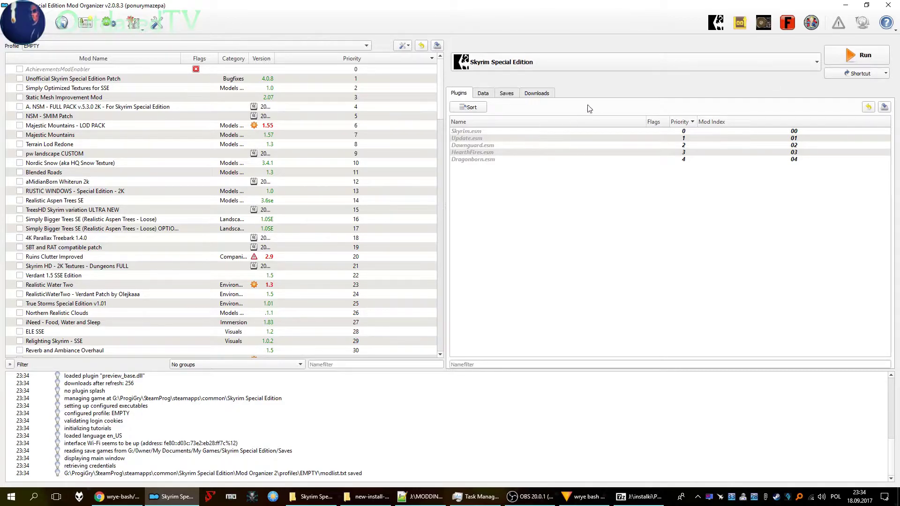
left_click(118, 497)
left_click(143, 5)
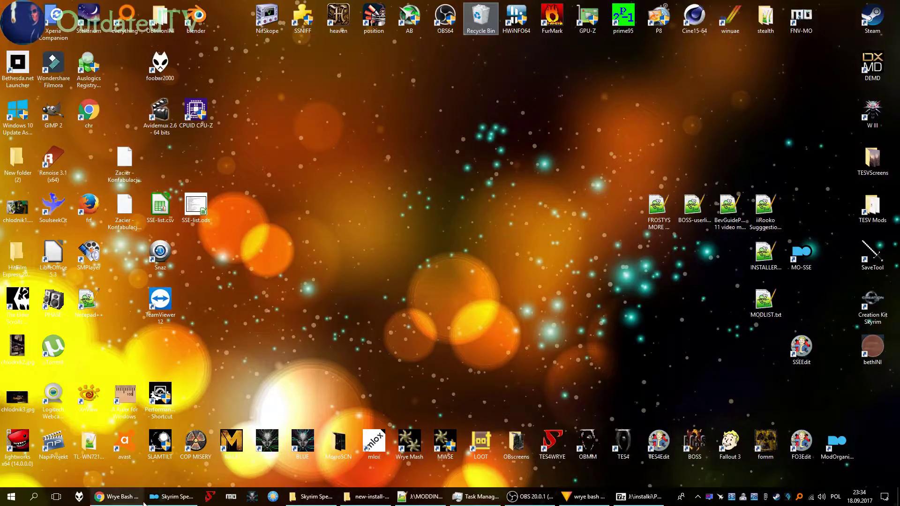
left_click(170, 496)
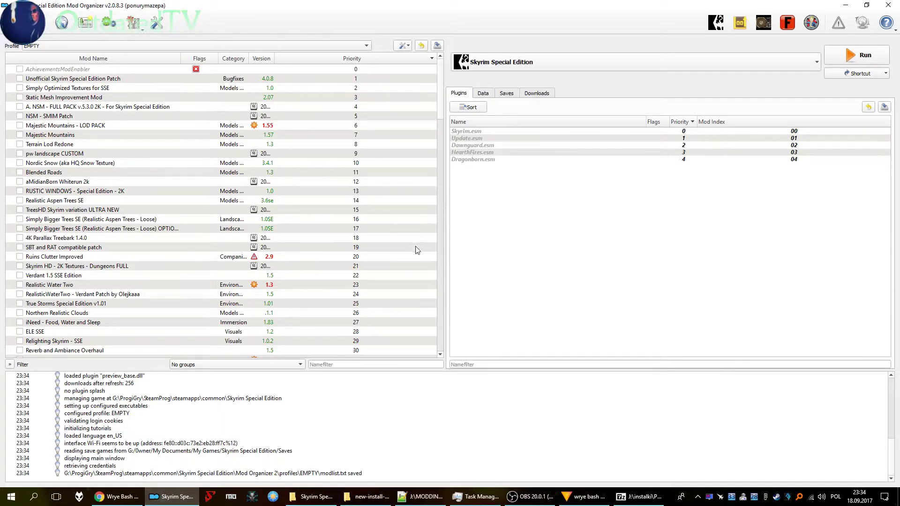
left_click(540, 67)
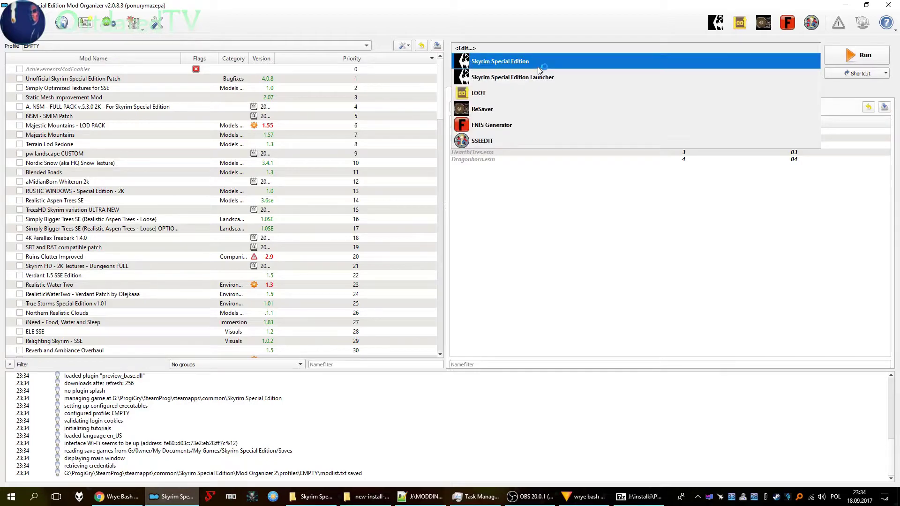
left_click(501, 51)
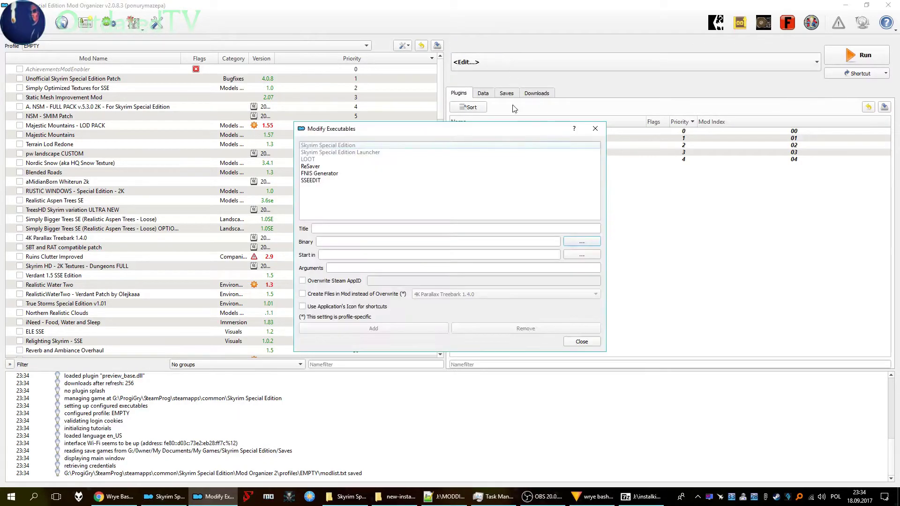
left_click(335, 228)
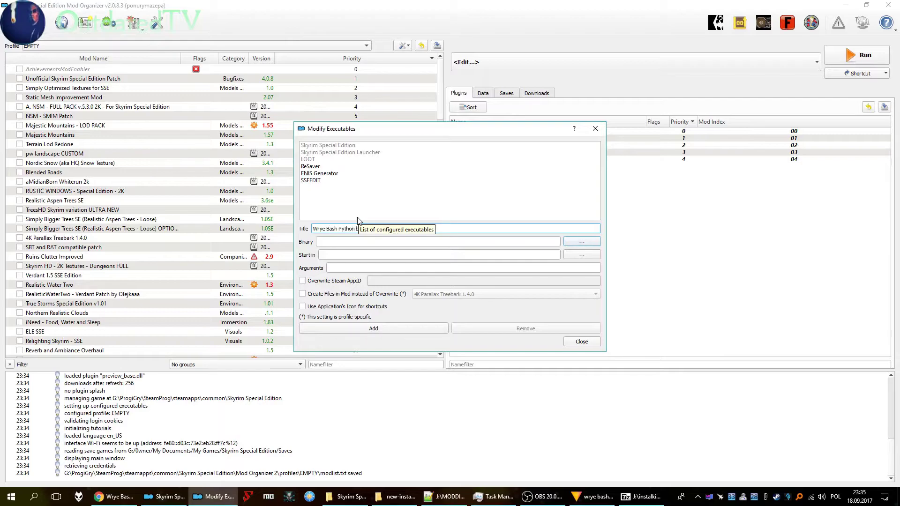
type("y utumno")
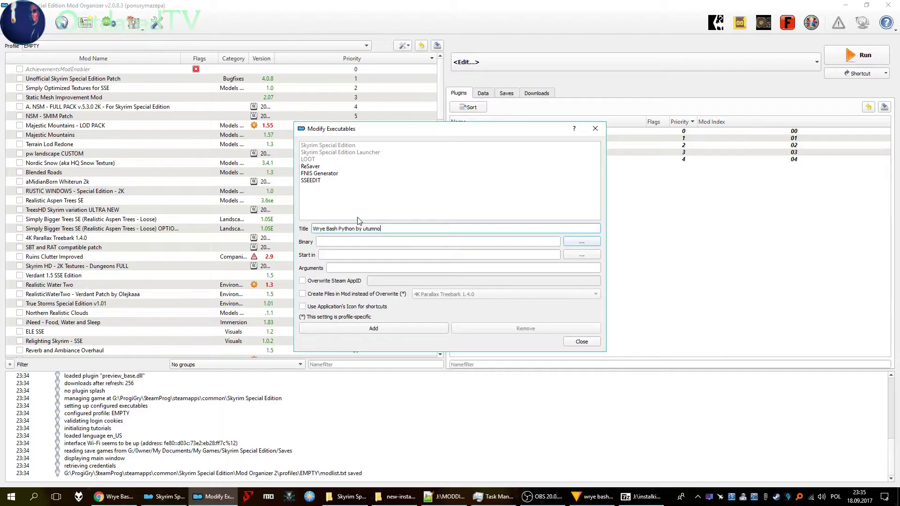
Set the new executable's binary to pythonw.exe from the C:\Python27 folder.
left_click(582, 243)
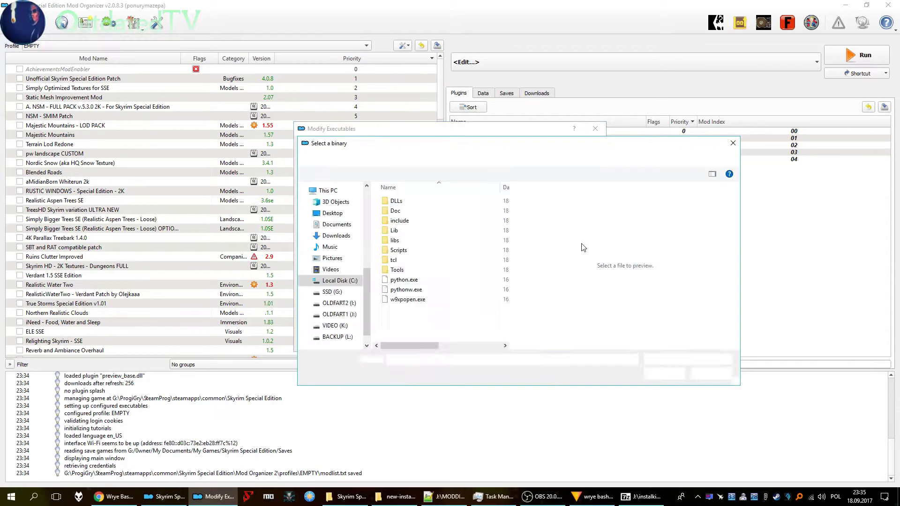
left_click(711, 373)
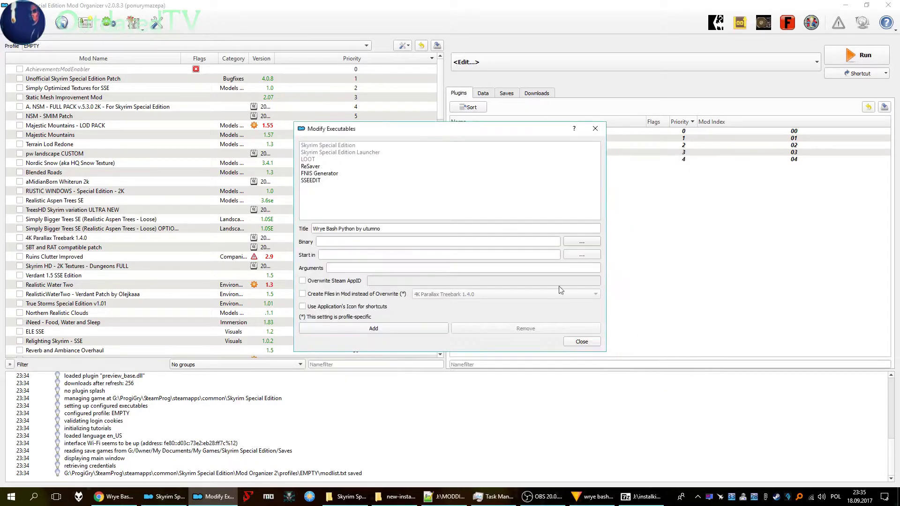
left_click(581, 242)
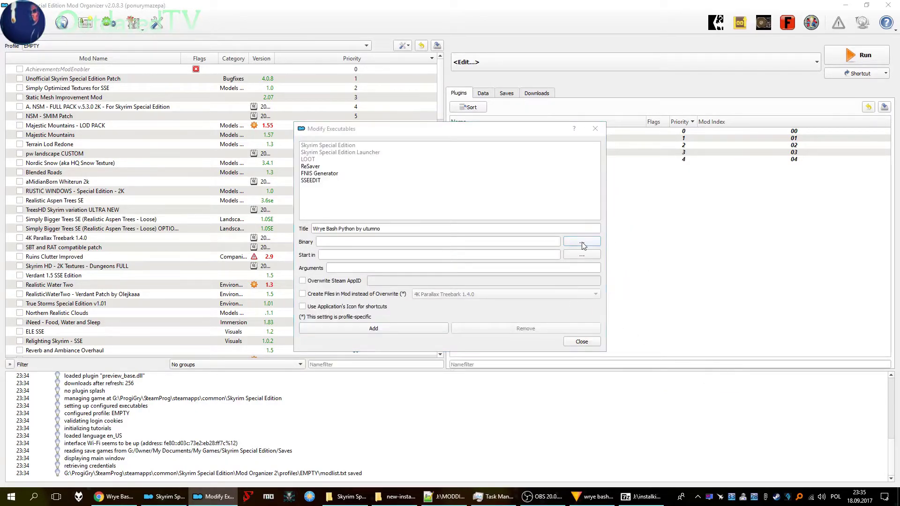
left_click(340, 280)
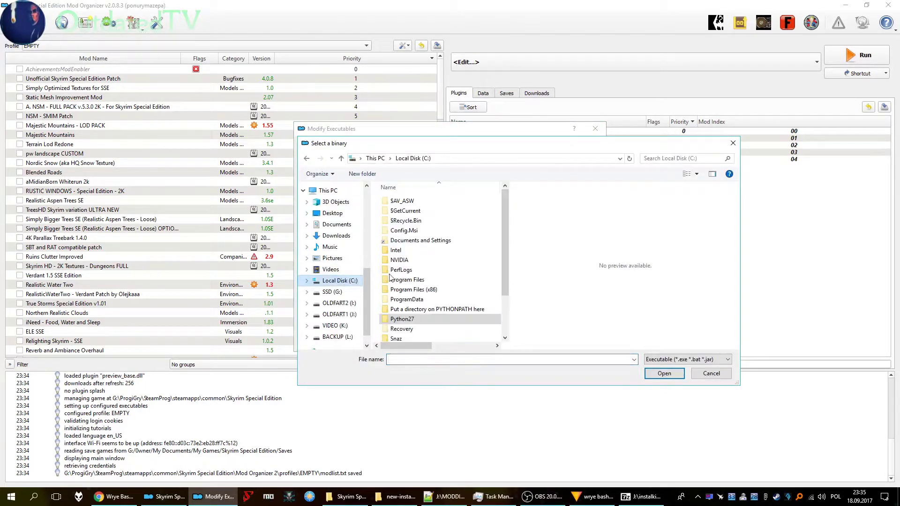
double_click(416, 319)
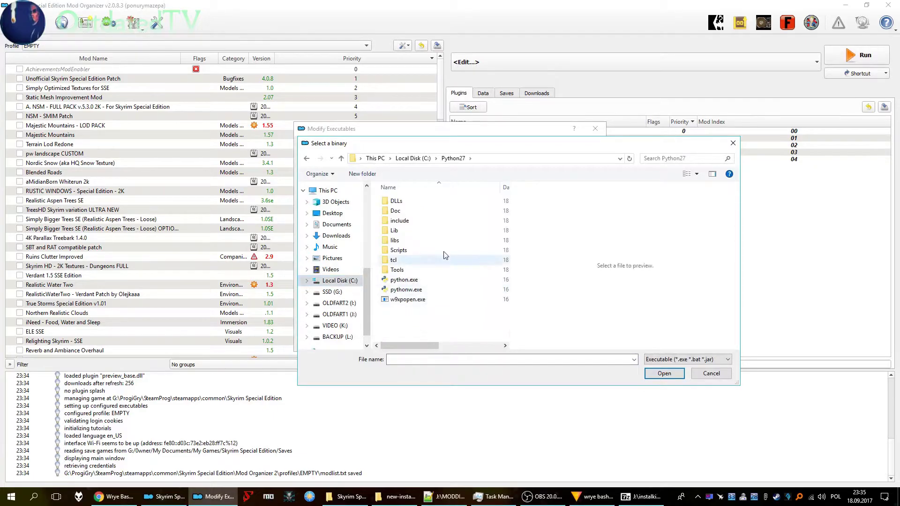
left_click(411, 290)
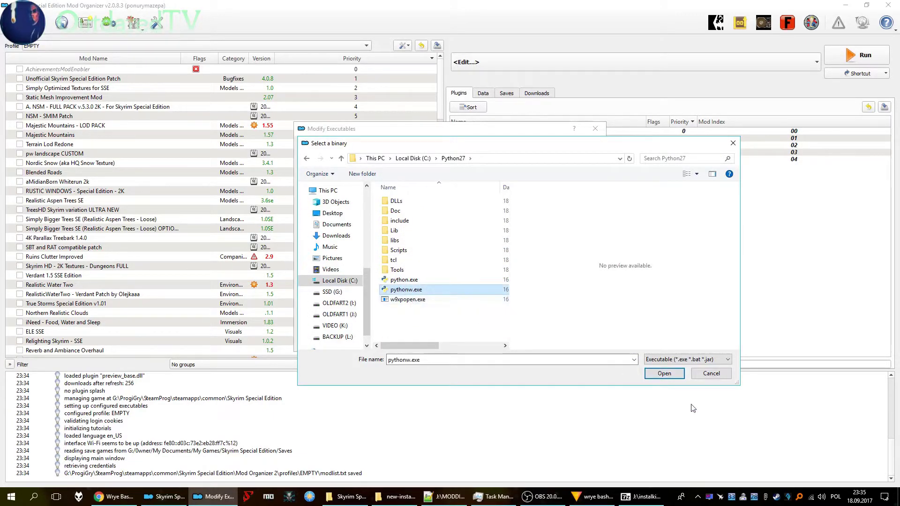
left_click(671, 375)
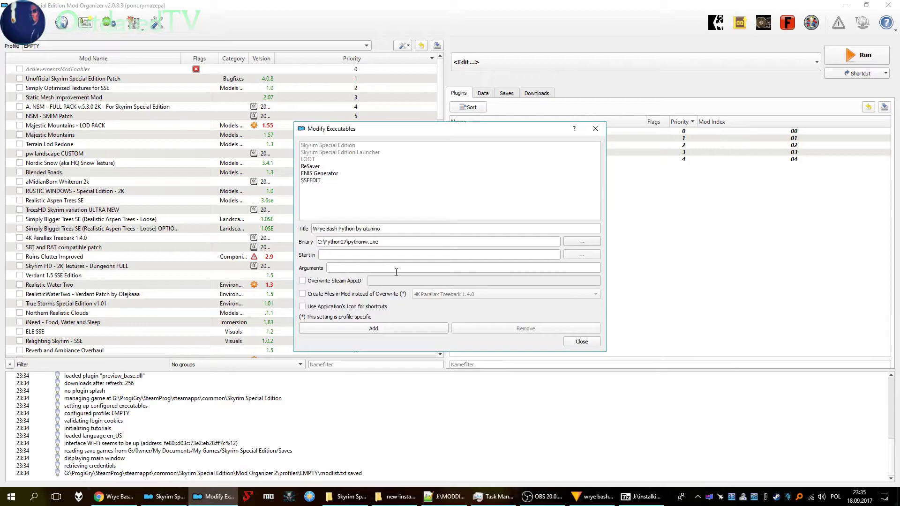
Set the executable's start-in directory to the Mopy folder inside Skyrim Special Edition.
left_click(589, 258)
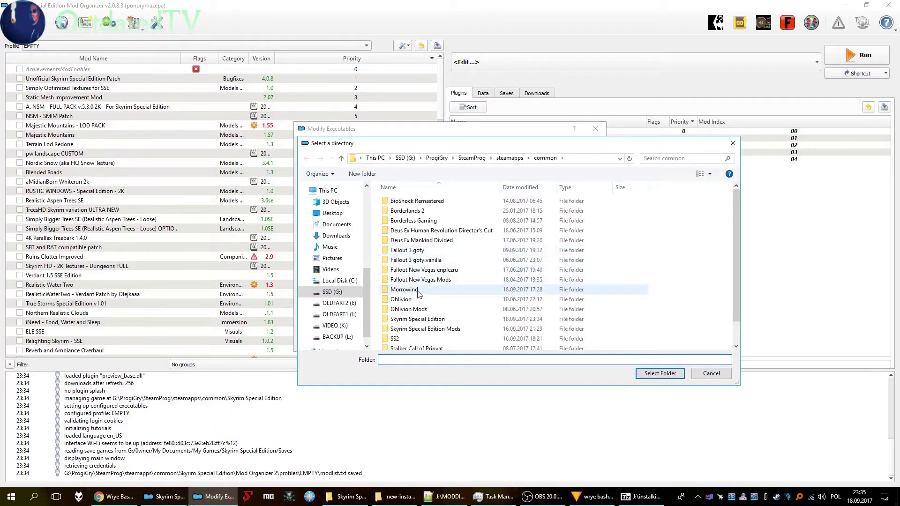
scroll(368, 293, "up", 2)
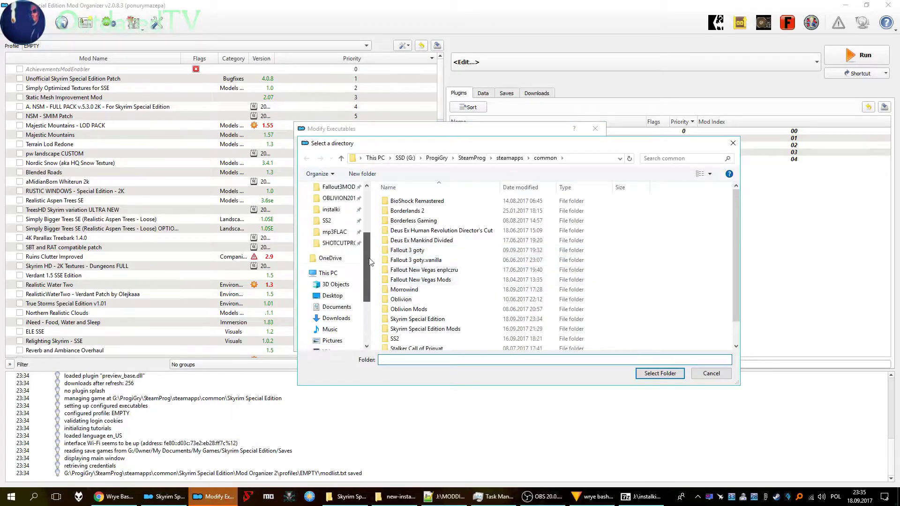
double_click(430, 320)
left_click(610, 225)
double_click(610, 225)
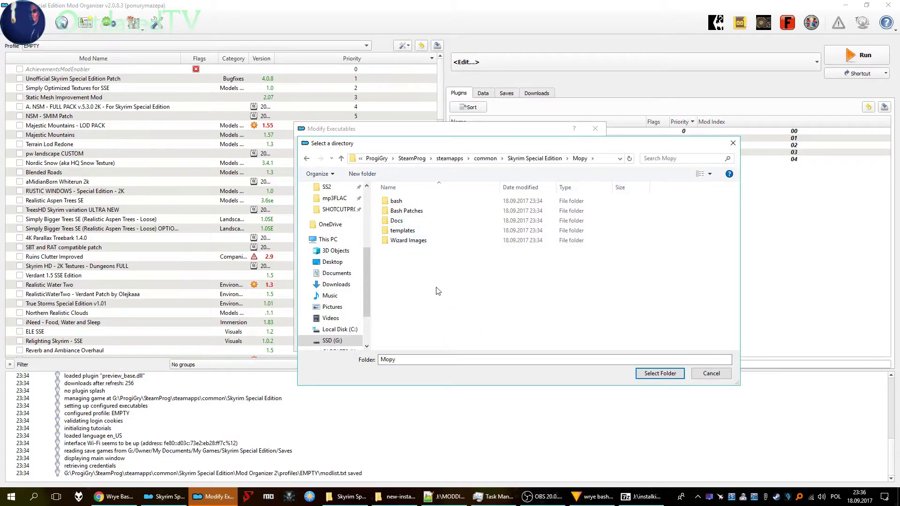
left_click(662, 373)
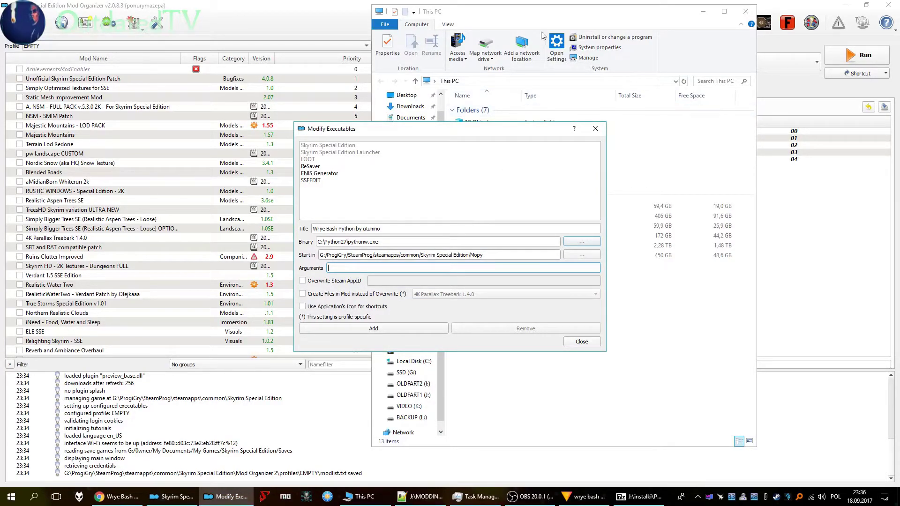
In File Explorer, browse to common, Skyrim Special Edition, Mopy and select Wrye Bash Launcher.pyw.
left_click(552, 19)
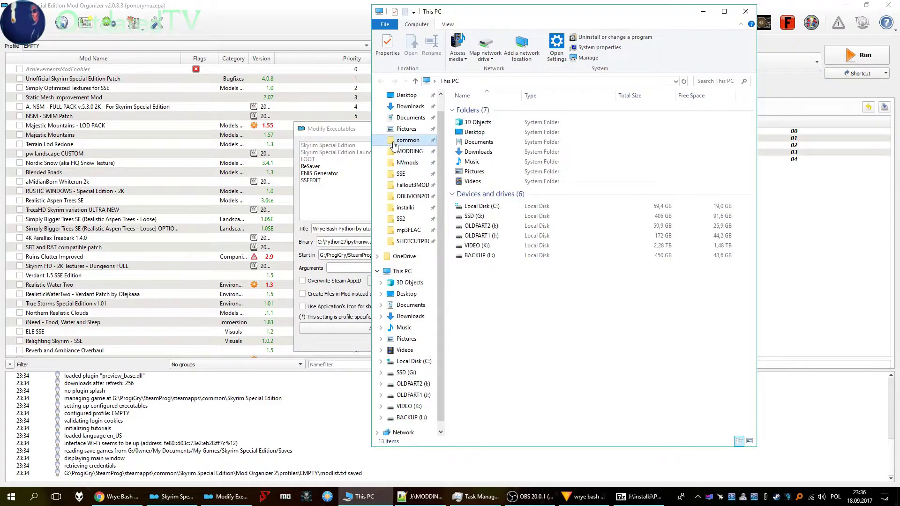
left_click(408, 140)
double_click(492, 228)
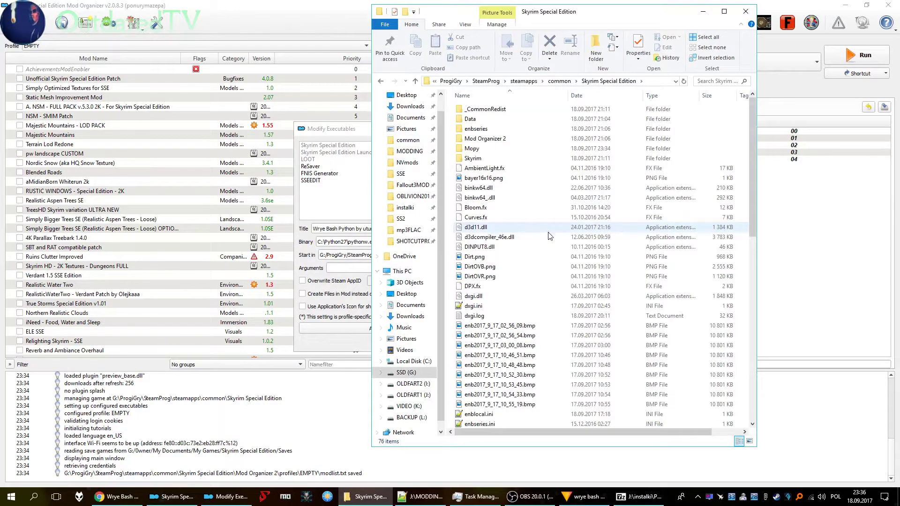
left_click(486, 150)
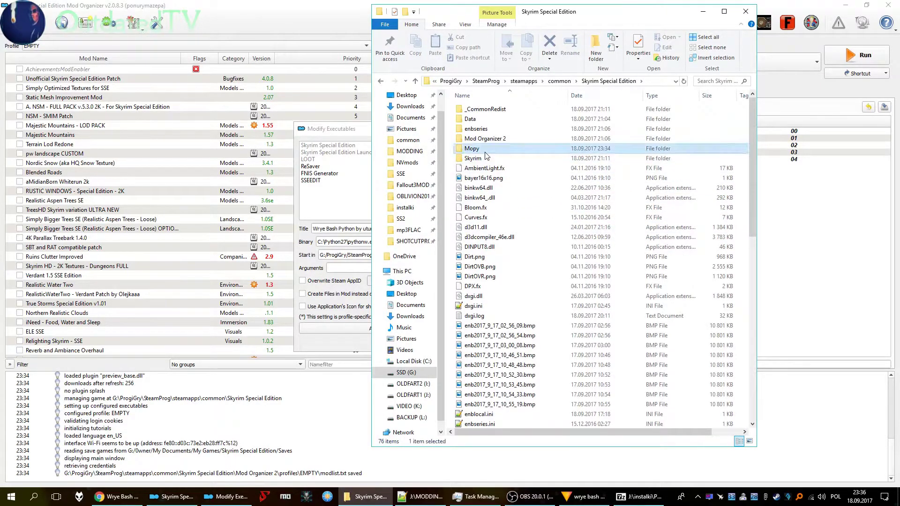
double_click(486, 152)
left_click(497, 211)
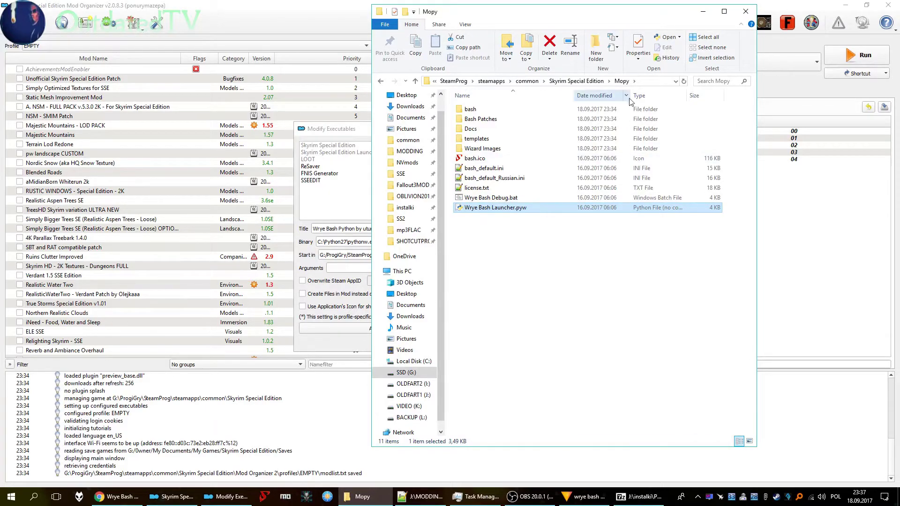
Copy the Mopy folder's full path and paste it as the executable's arguments.
left_click(644, 83)
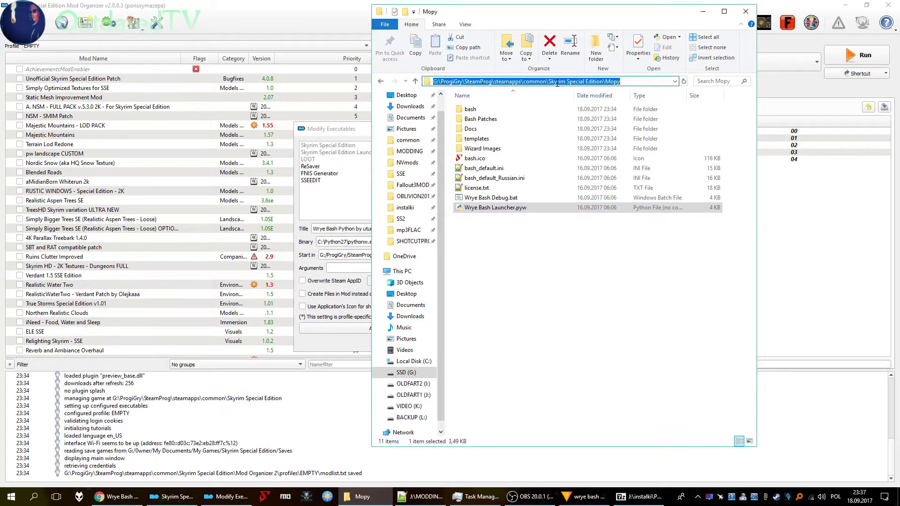
key("ctrl+c")
left_click(331, 269)
key("ctrl+v")
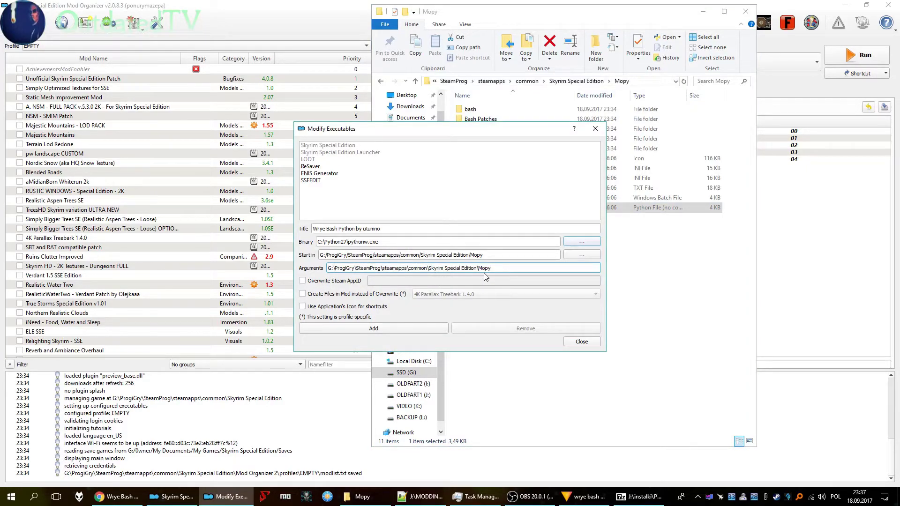
Copy the launcher's file name from File Explorer and append \Wrye Bash Launcher.pyw to the Mopy path in the executable's arguments.
left_click(666, 243)
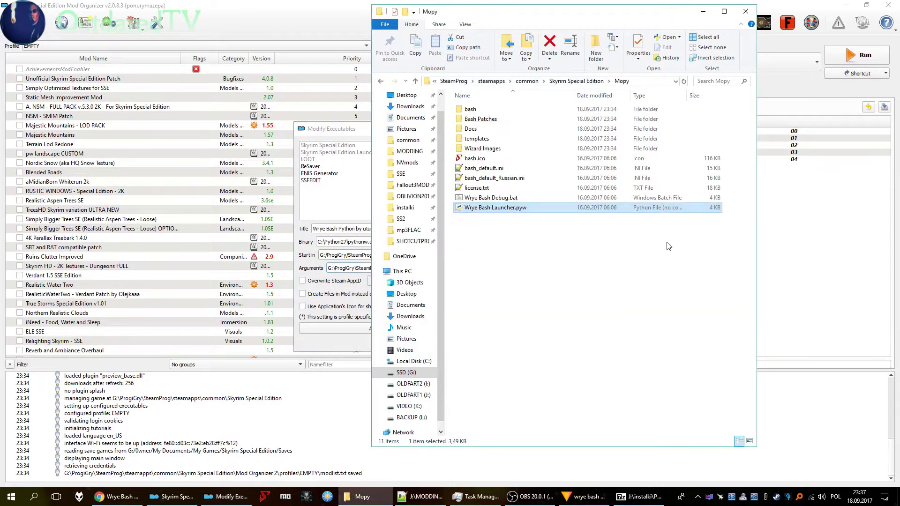
left_click(523, 208)
key("F2")
left_click_drag(529, 208, 369, 206)
left_click(355, 206)
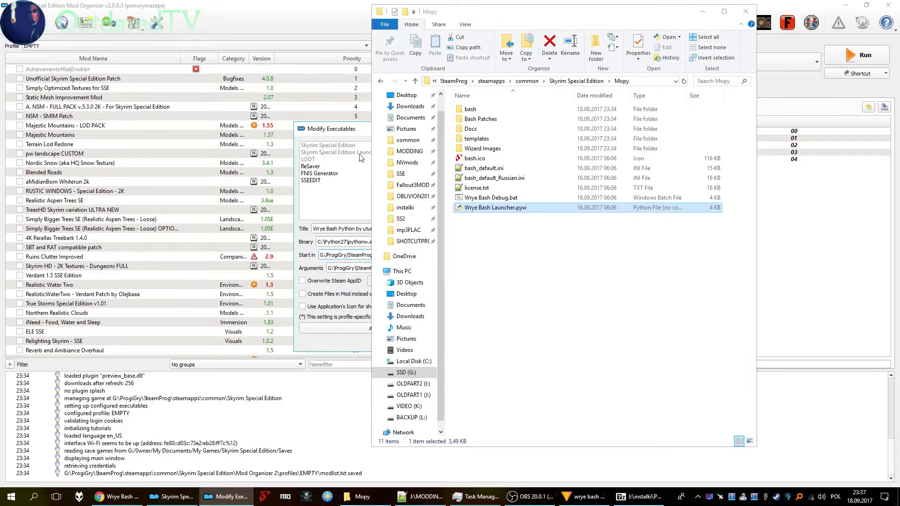
left_click(364, 130)
left_click(501, 268)
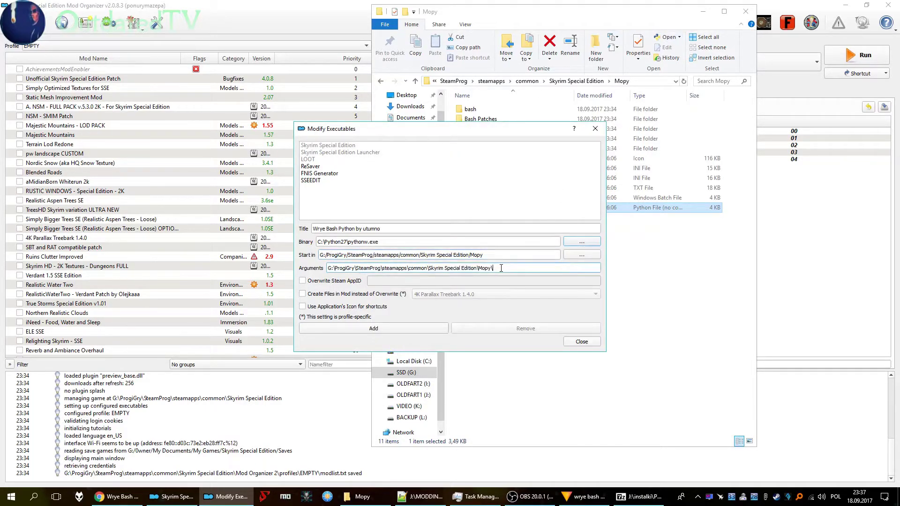
key("ctrl+v")
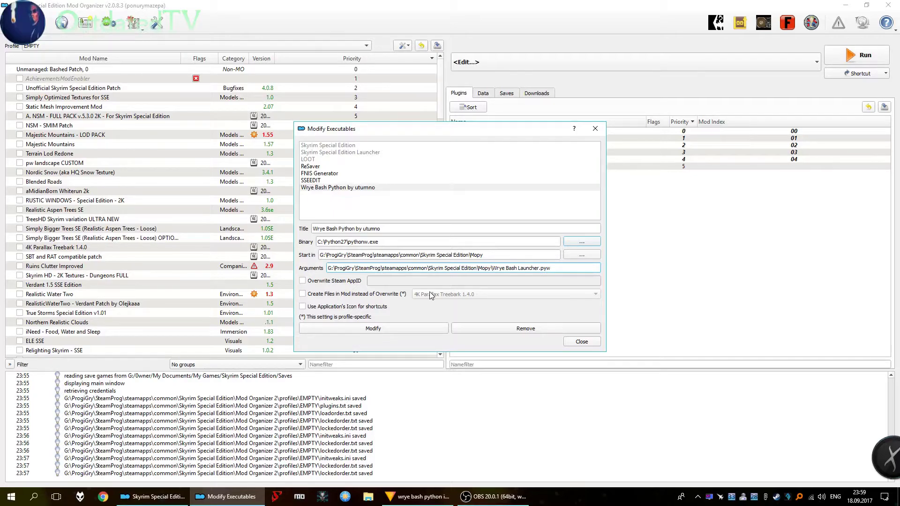
Enclose the Wrye Bash executable's whole arguments path in double quotation marks and close the executables dialog.
type("\"")
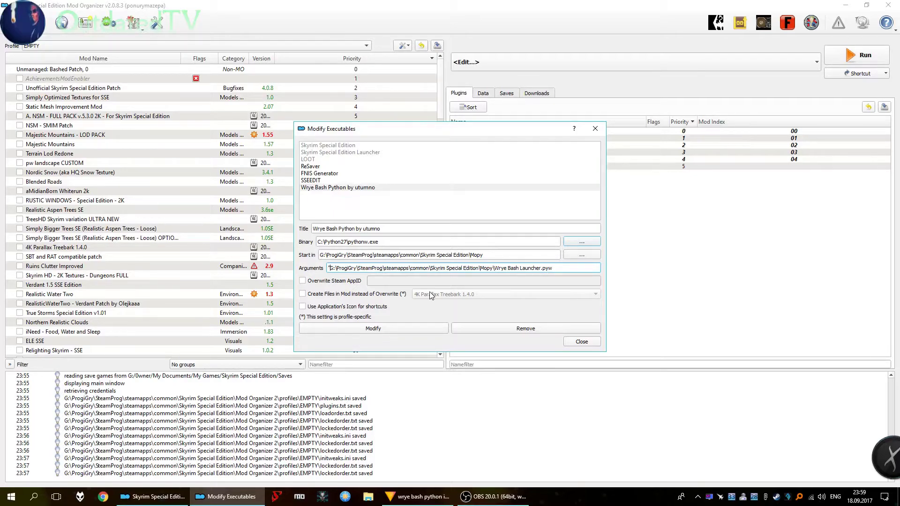
type("\"")
left_click(581, 342)
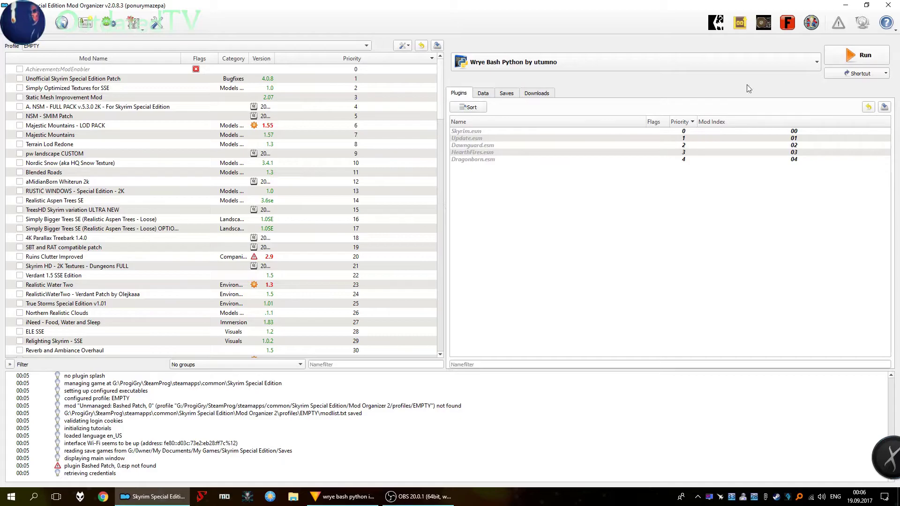
Keep the EMPTY profile selected and run Wrye Bash Python by utumno from Mod Organizer.
left_click(46, 47)
left_click(46, 49)
left_click_drag(439, 96, 462, 50)
left_click(853, 57)
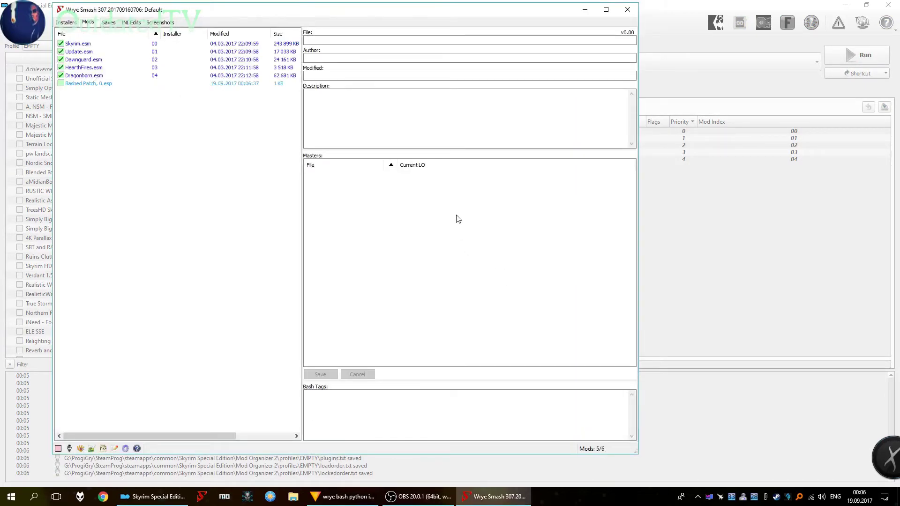
Activate Bashed Patch, 0.esp, rebuild it with the offered patch settings and dismiss the build report.
left_click(62, 83)
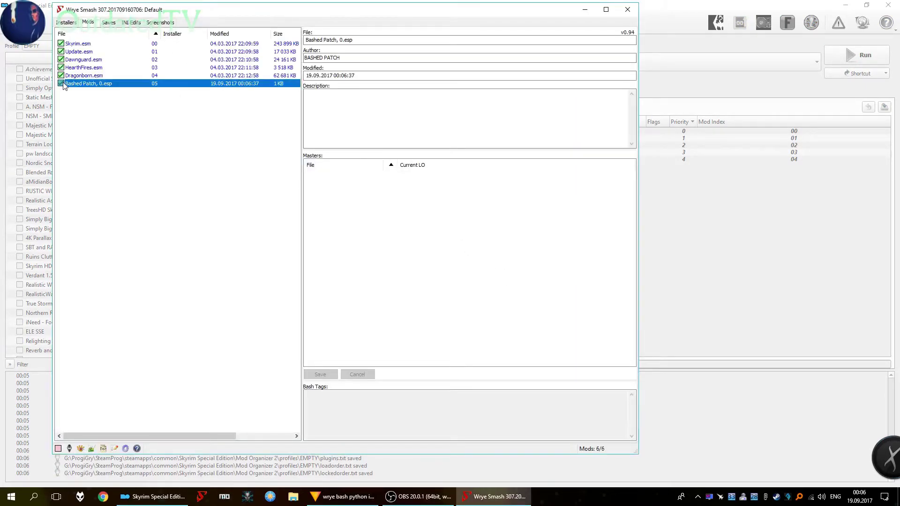
right_click(91, 88)
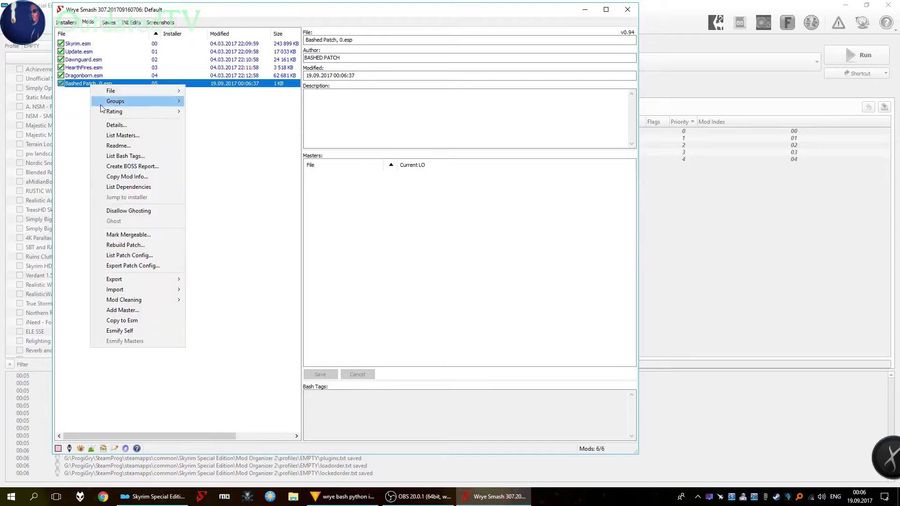
left_click(133, 245)
left_click(432, 383)
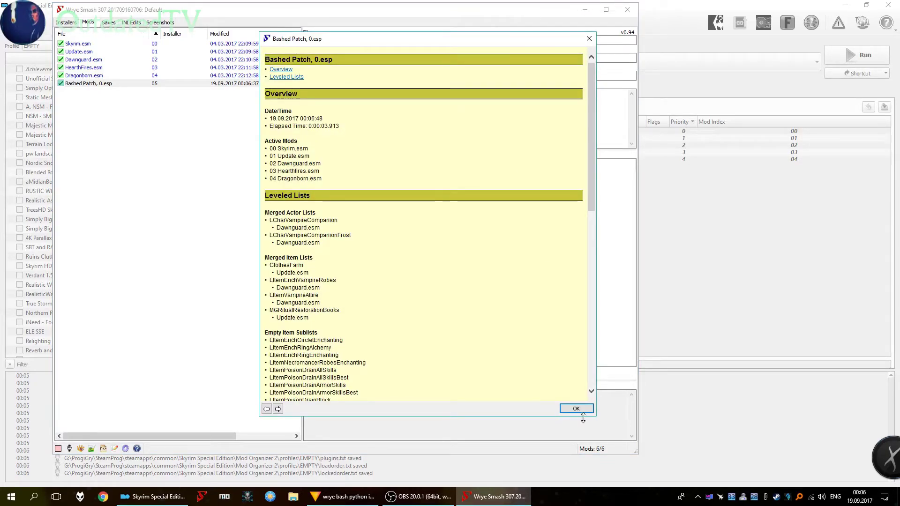
left_click(576, 409)
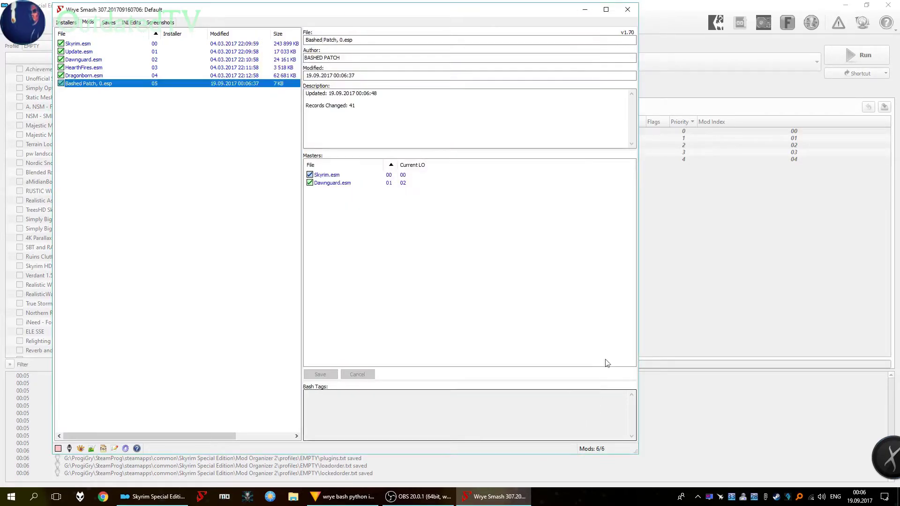
Exit Wrye Bash and Mod Organizer, agree to create the crash diagnostic file, and show the desktop.
left_click(632, 11)
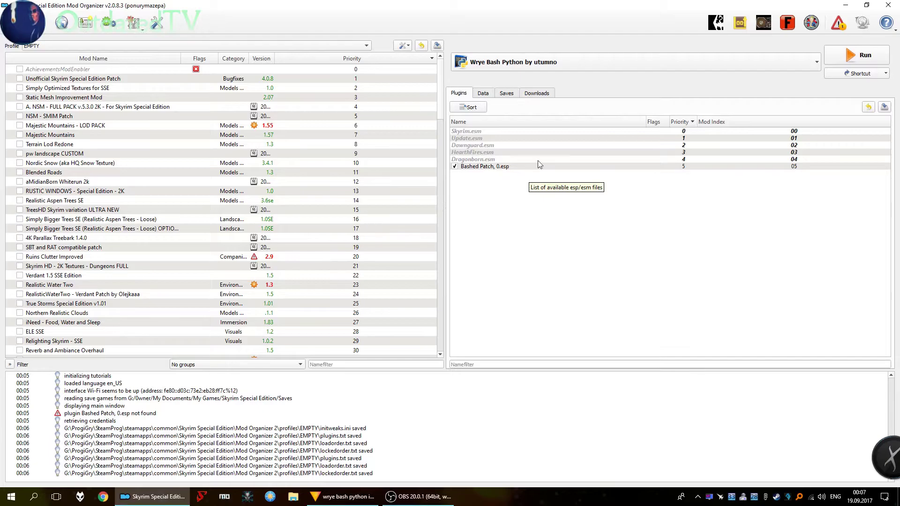
left_click(889, 6)
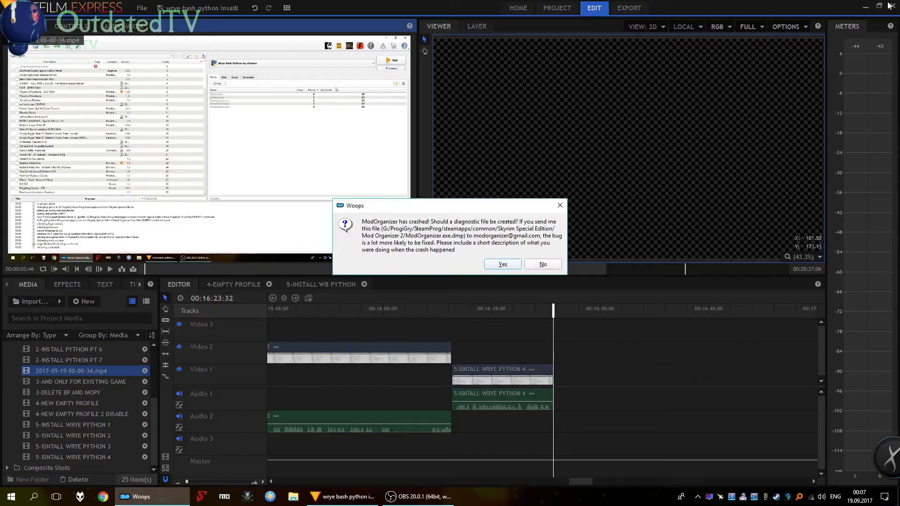
left_click(503, 264)
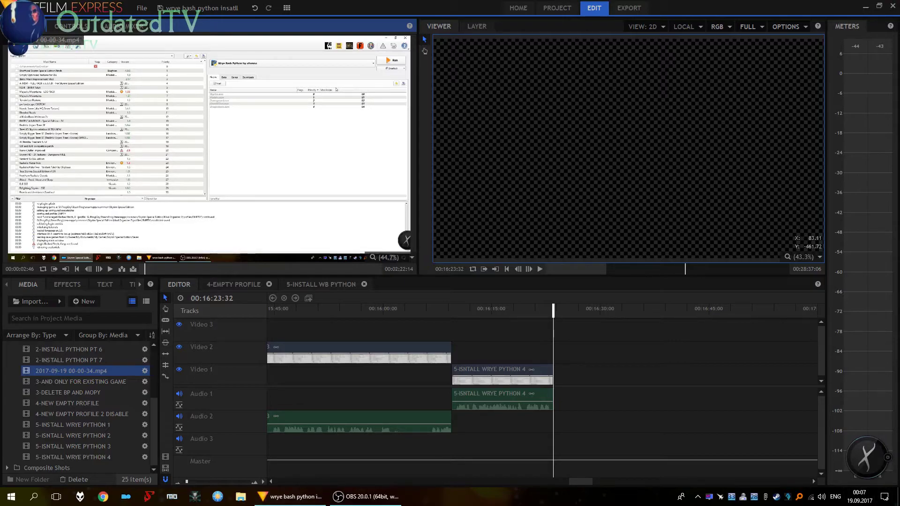
left_click(898, 498)
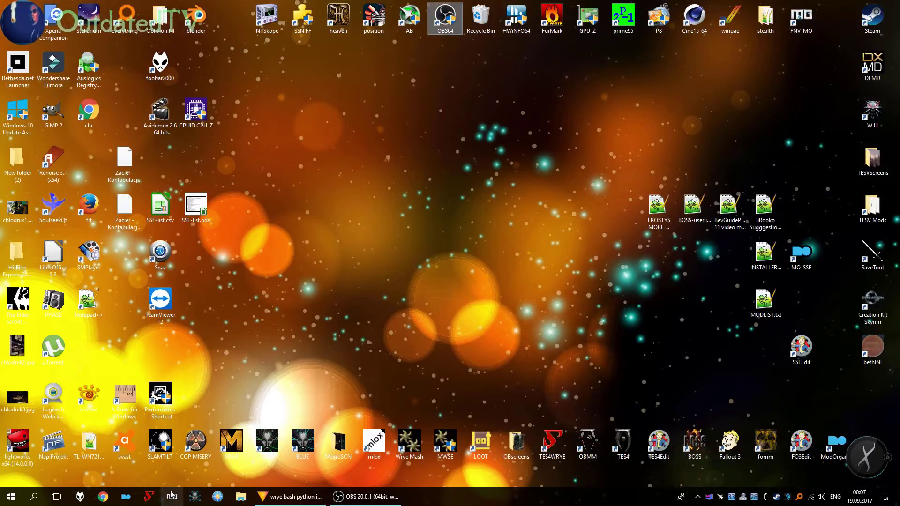
In File Explorer, browse to common, Skyrim Special Edition, Mod Organizer 2, overwrite and cut Bashed Patch, 0.esp.
left_click(241, 497)
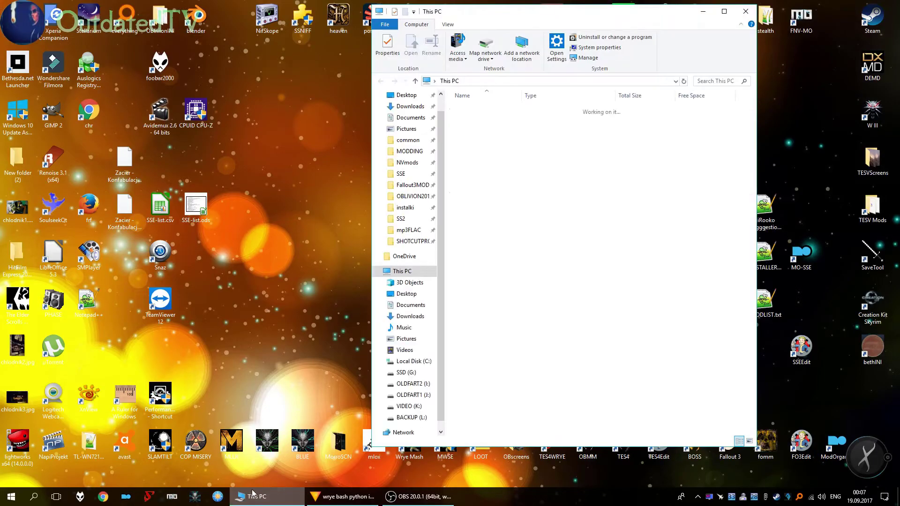
left_click(407, 140)
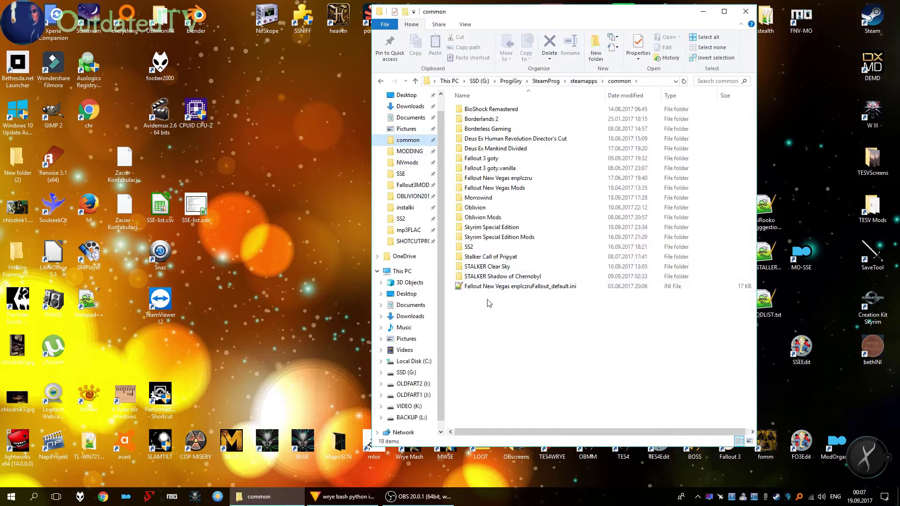
double_click(490, 227)
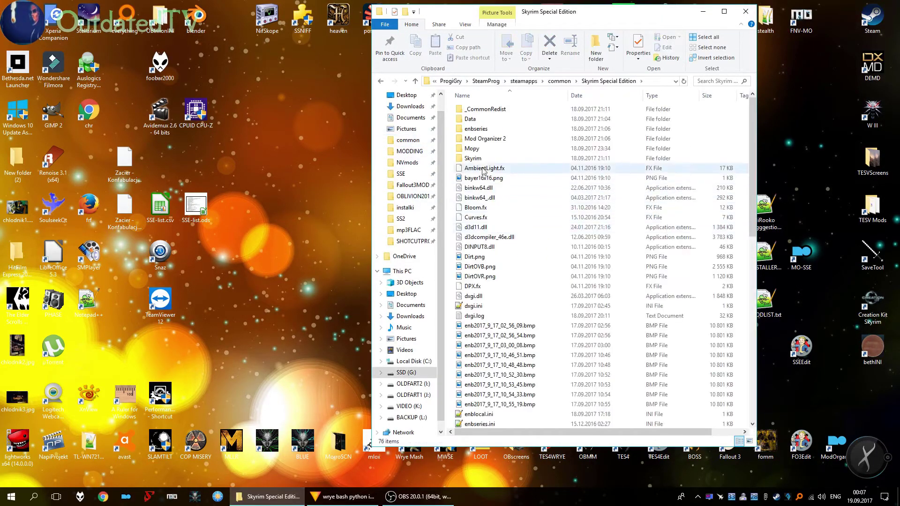
double_click(478, 141)
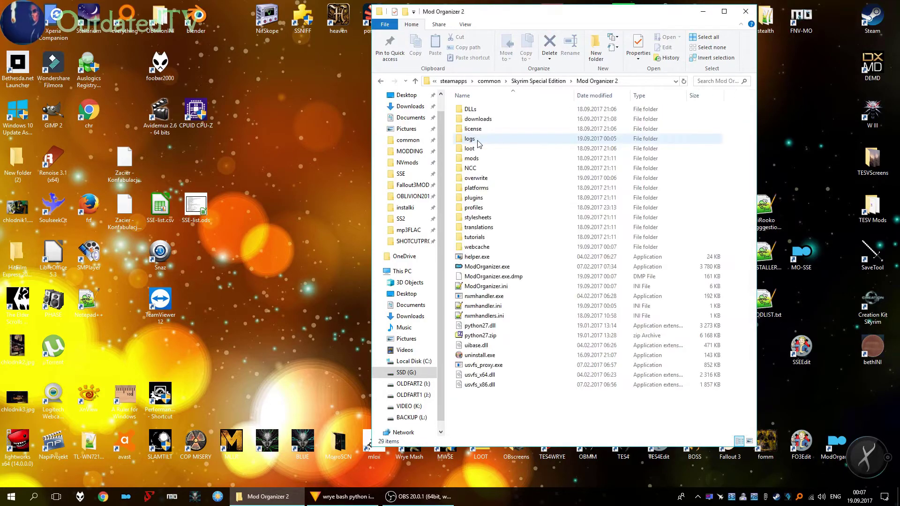
double_click(482, 178)
left_click(487, 112)
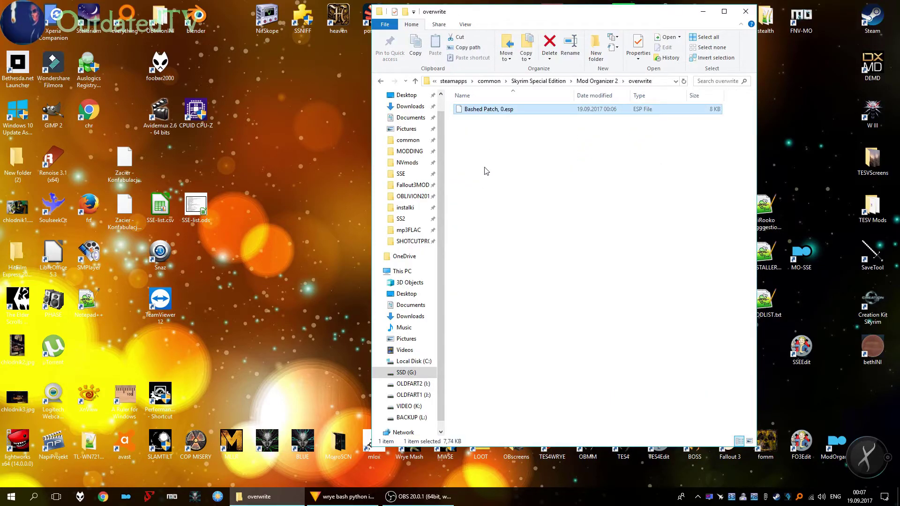
key("ctrl+c")
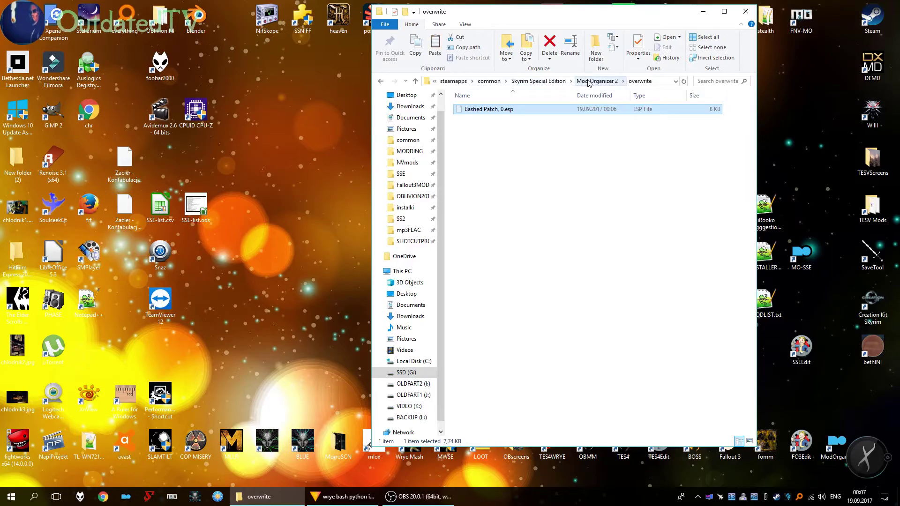
Paste Bashed Patch, 0.esp into the Skyrim Special Edition Data folder and close File Explorer.
left_click(539, 82)
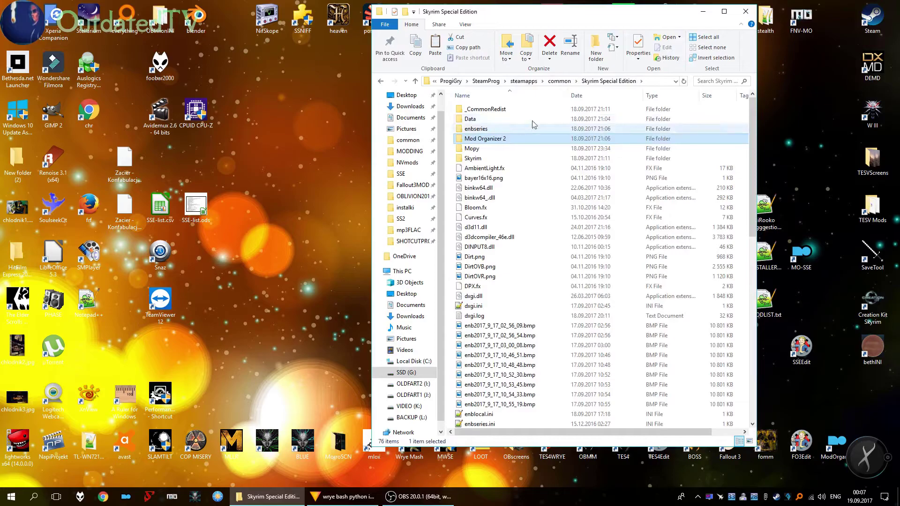
double_click(470, 120)
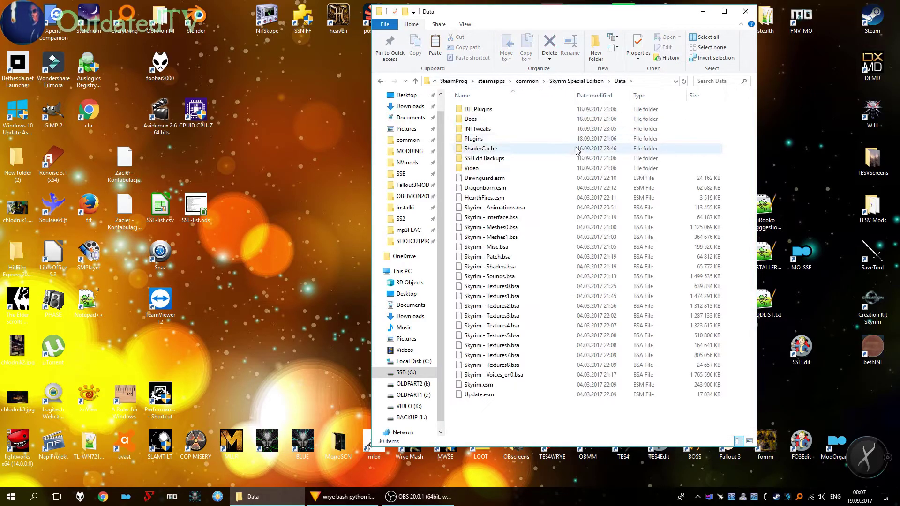
key("b")
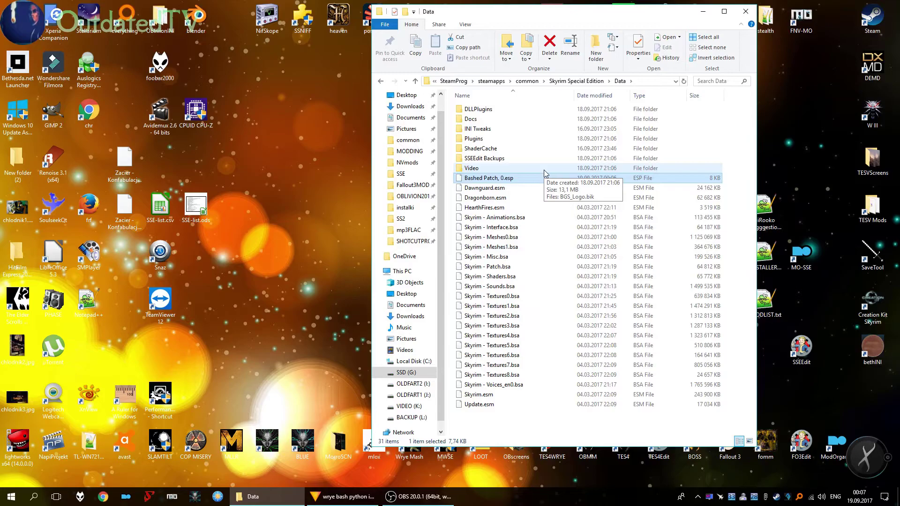
left_click(746, 11)
Restart Mod Organizer and switch to the TUCOGUIDE September 2017 profile.
left_click(125, 497)
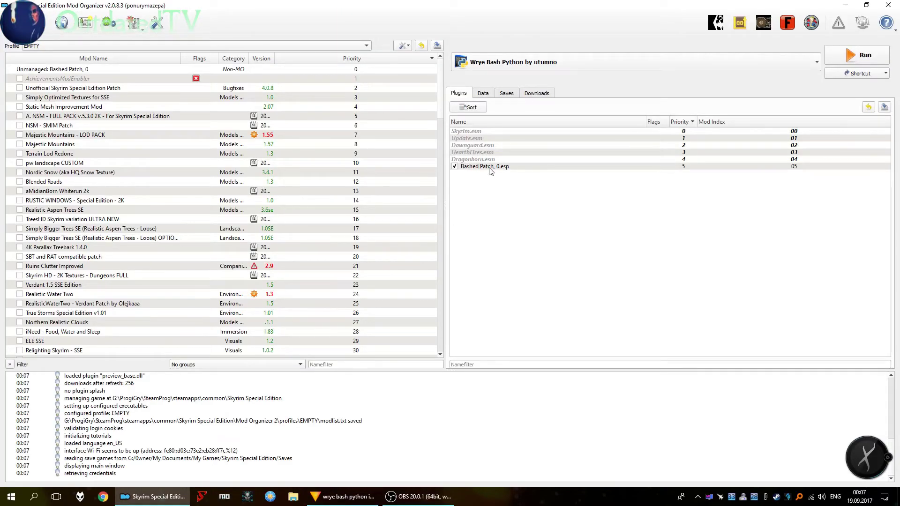
left_click_drag(441, 112, 479, 92)
left_click(106, 45)
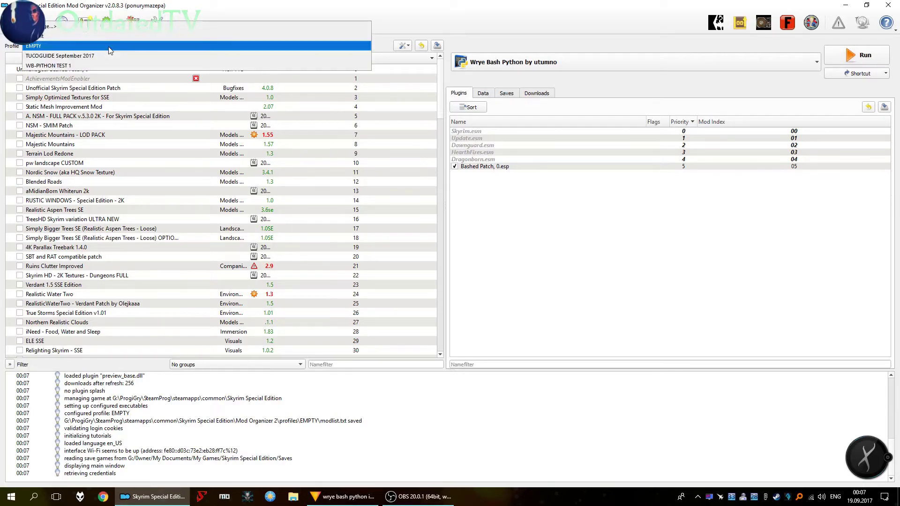
left_click(68, 58)
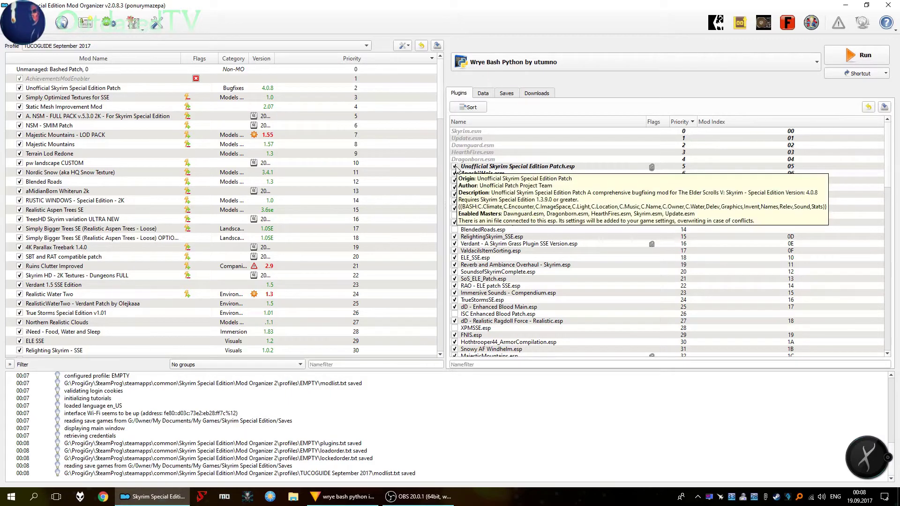
Enable all plugins of the TUCOGUIDE September 2017 profile and sort the load order.
right_click(457, 170)
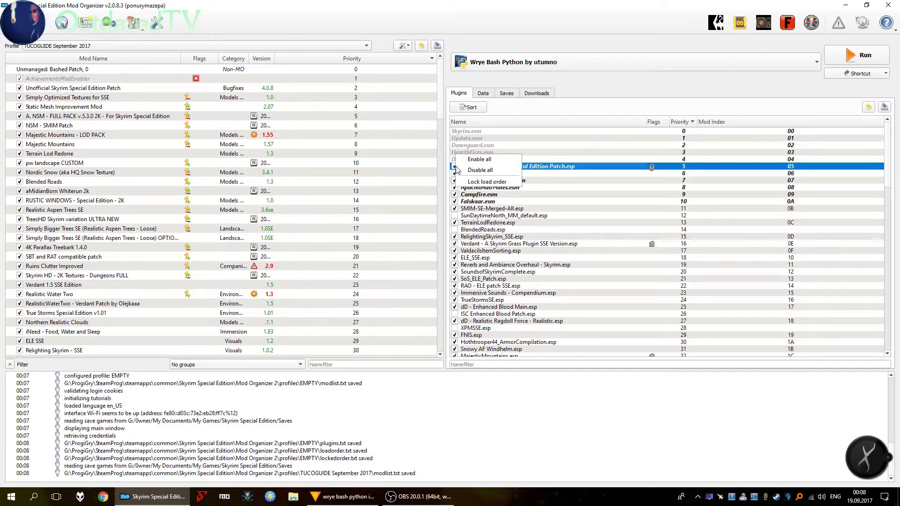
left_click(479, 160)
left_click(442, 257)
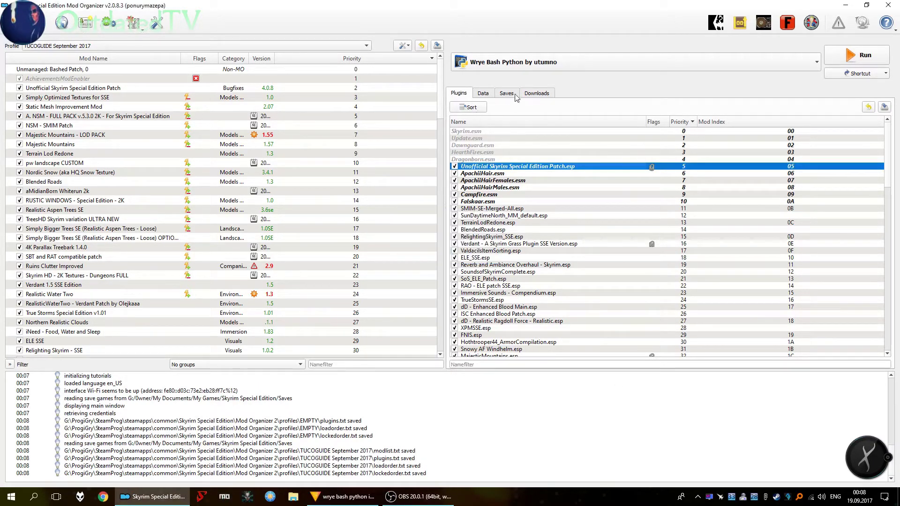
left_click(471, 107)
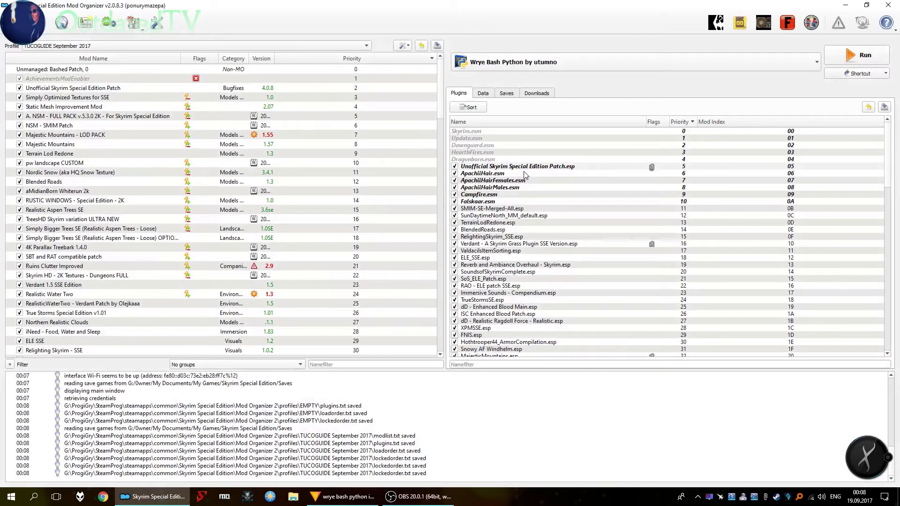
Run Wrye Bash for this profile, start rebuilding Bashed Patch, 0.esp and accept deactivating all listed mergeable mods.
left_click(857, 55)
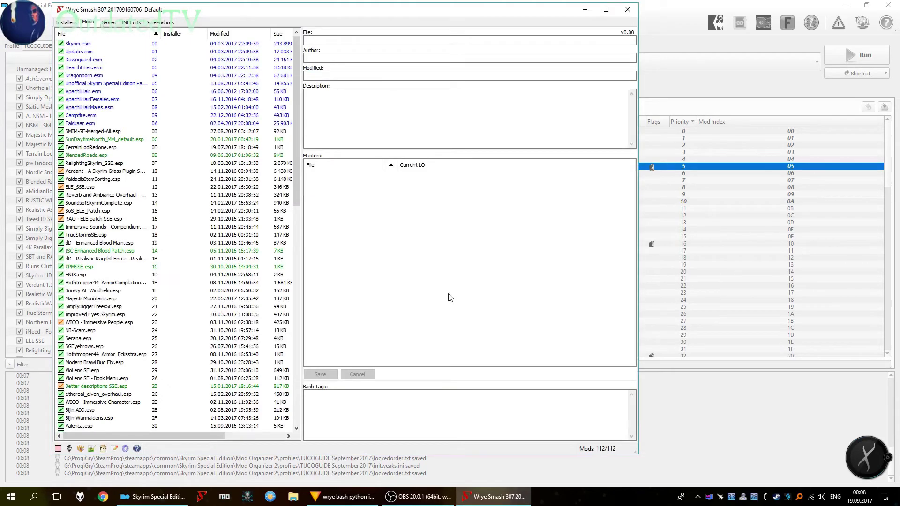
left_click_drag(294, 185, 308, 405)
right_click(96, 425)
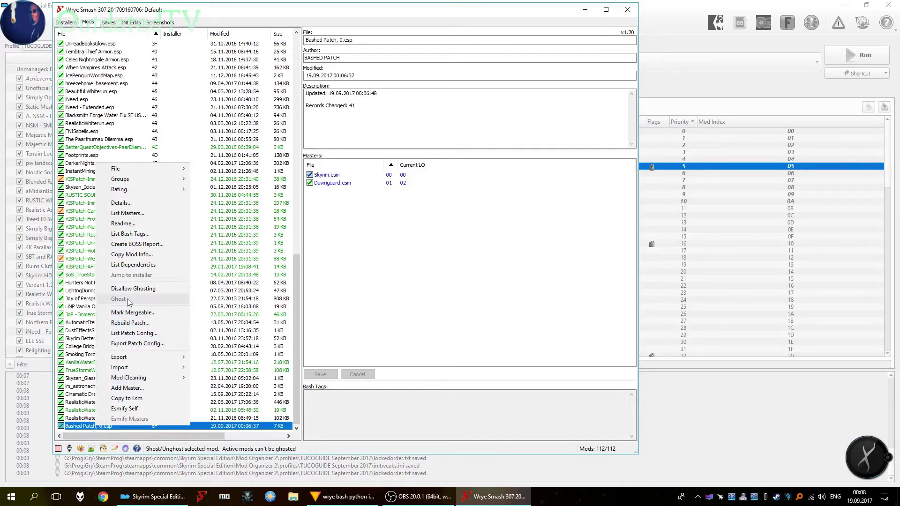
left_click(139, 324)
scroll(493, 289, "down", 3)
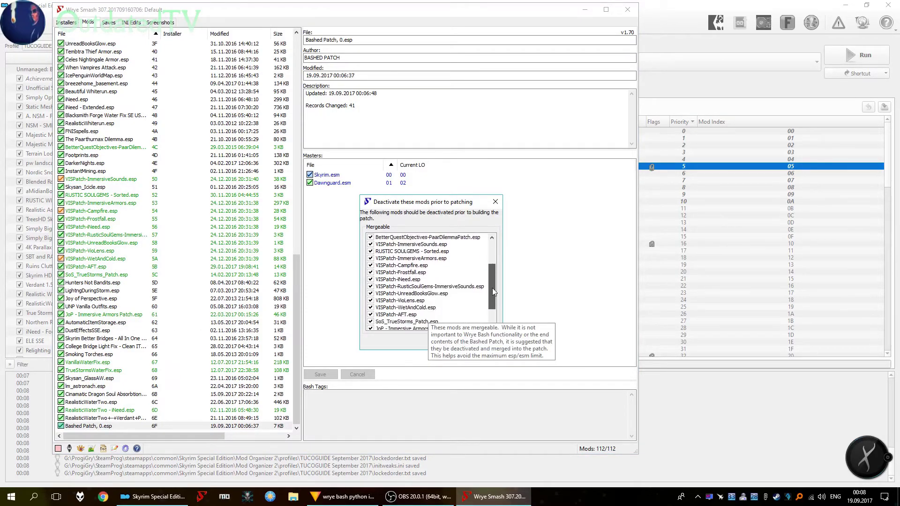
scroll(492, 291, "down", 2)
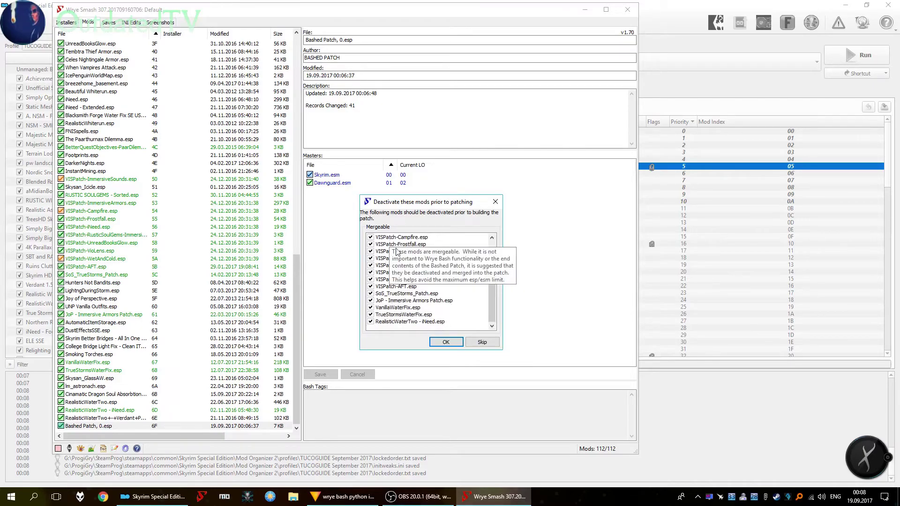
left_click(448, 342)
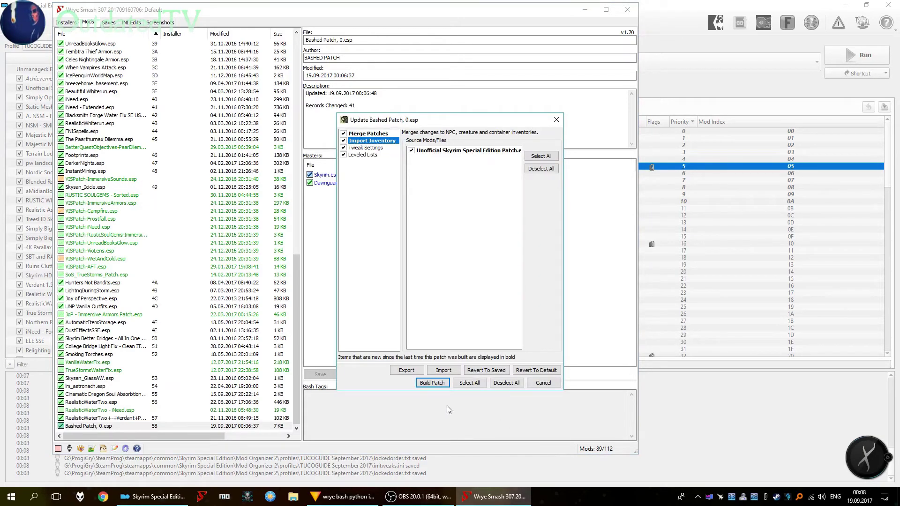
Build the patch with the preselected options, dismiss the report, close Wrye Bash and check the ends of the mod and plugin lists.
left_click(432, 383)
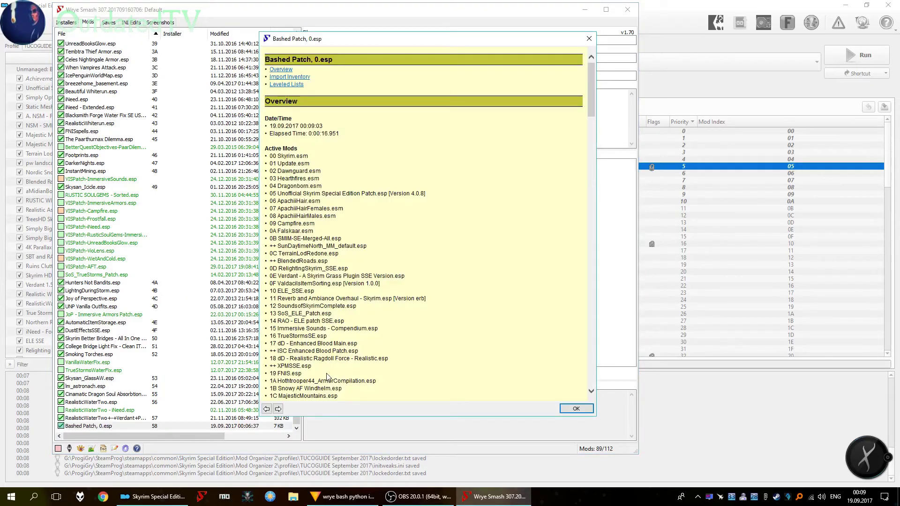
left_click(577, 409)
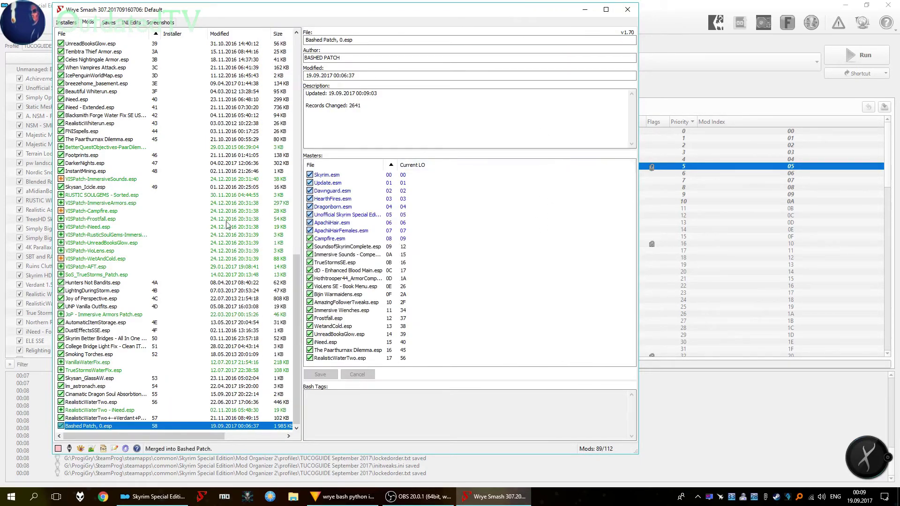
left_click(627, 9)
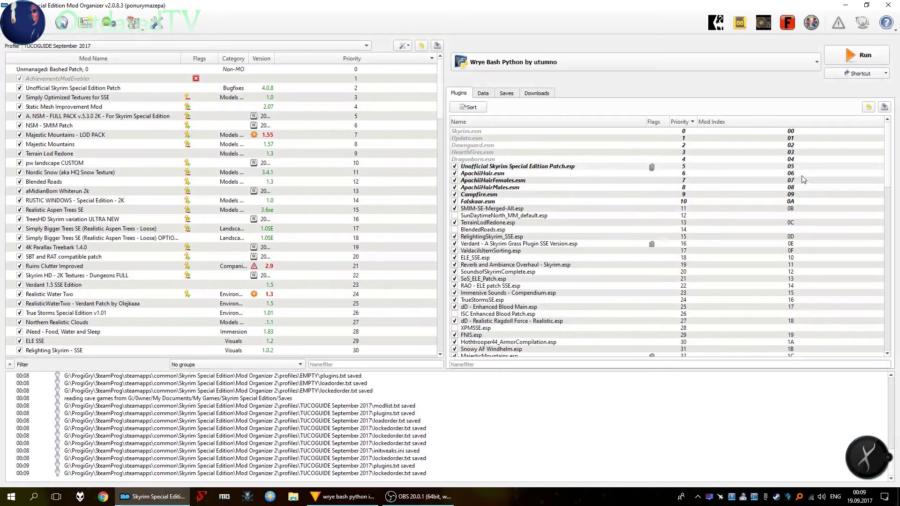
left_click_drag(441, 121, 450, 359)
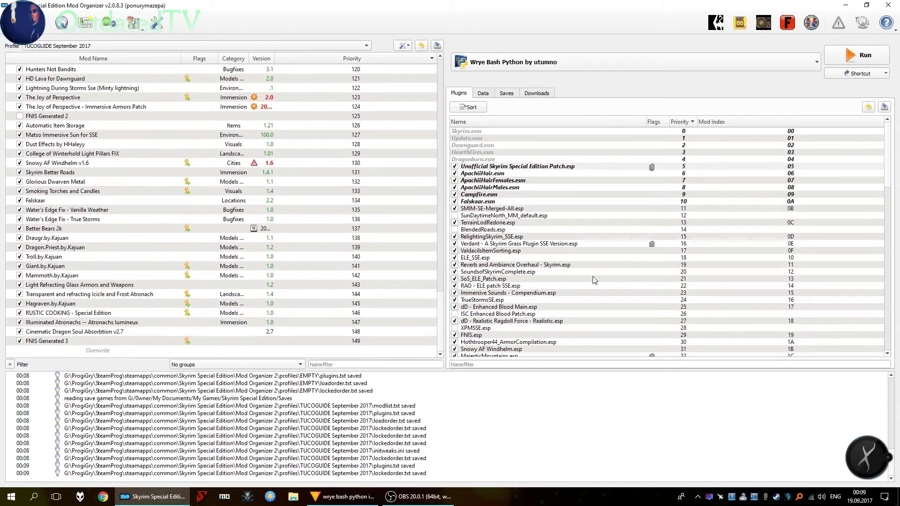
left_click_drag(888, 155, 887, 331)
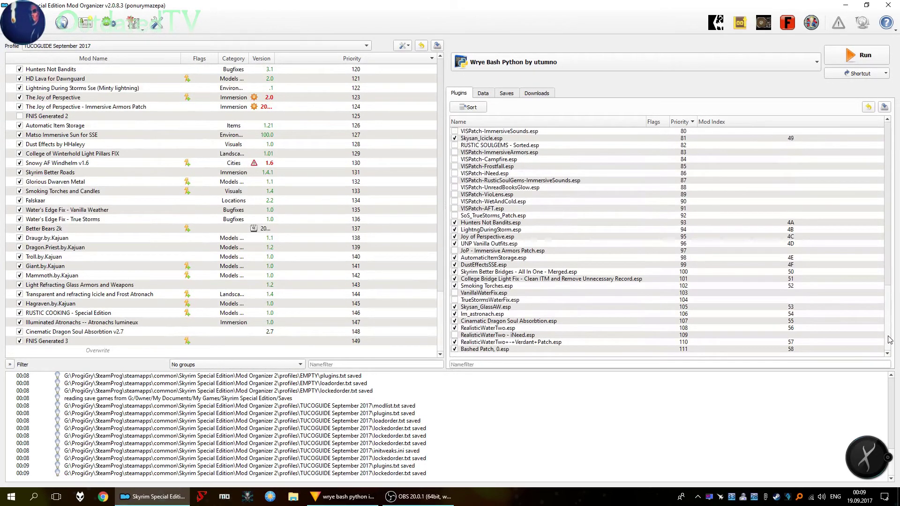